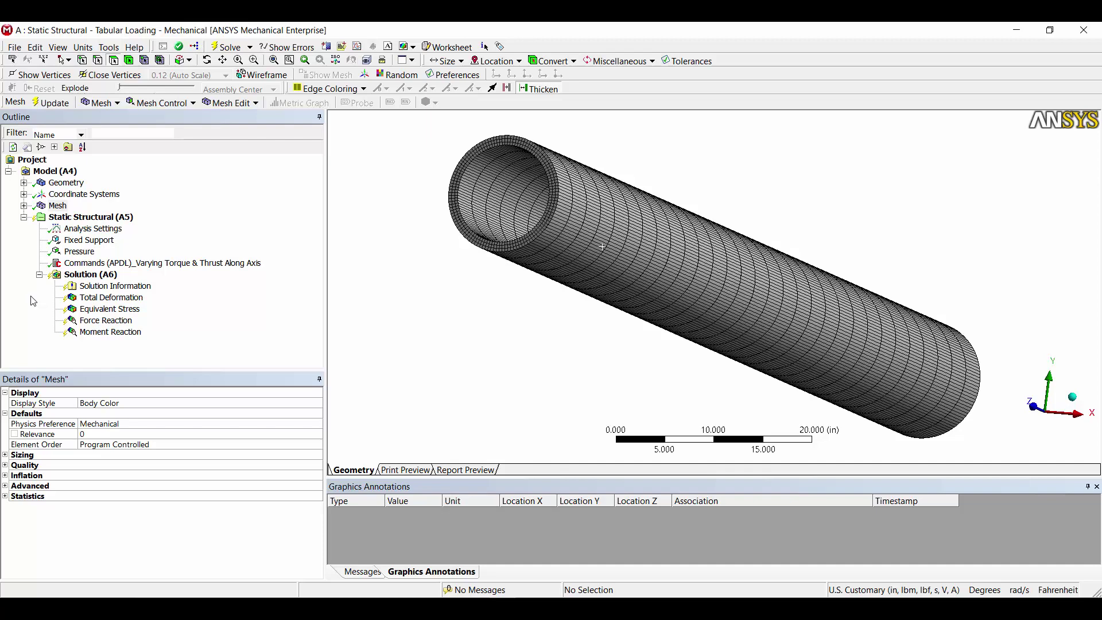
Step: Insert a second Pressure load on the pipe's outer surface
right_click(109, 221)
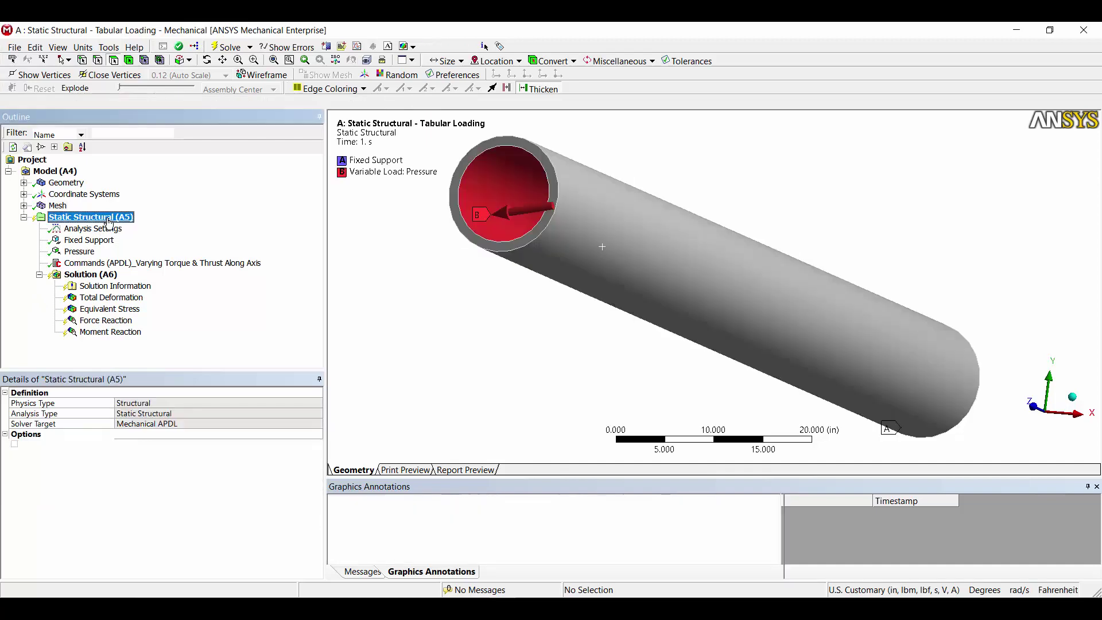
mouse_move(184, 225)
left_click(285, 278)
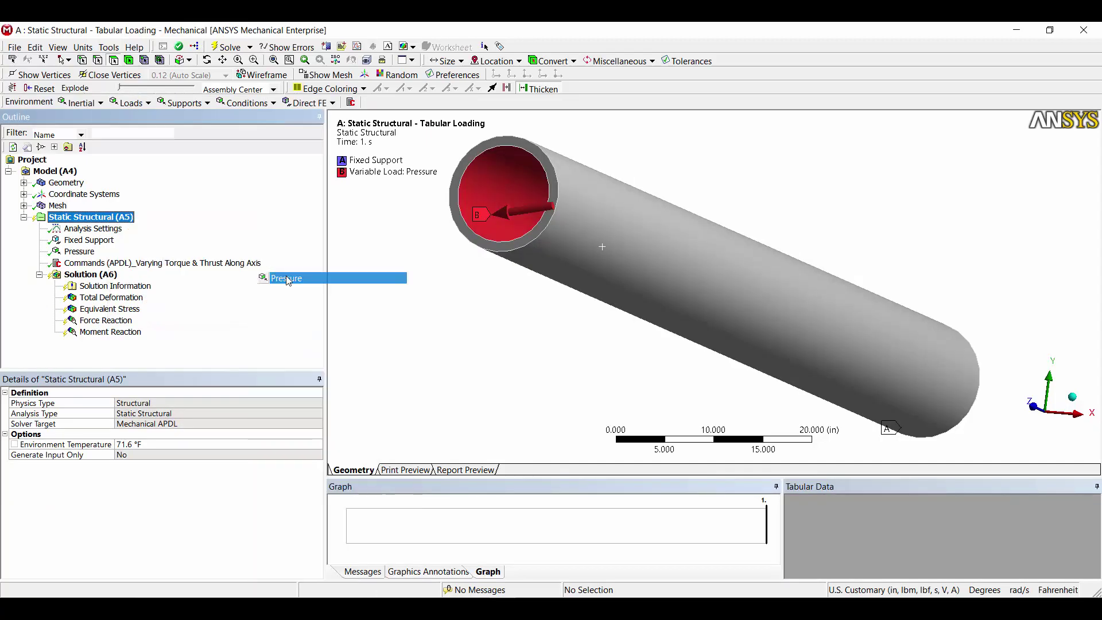
left_click(689, 274)
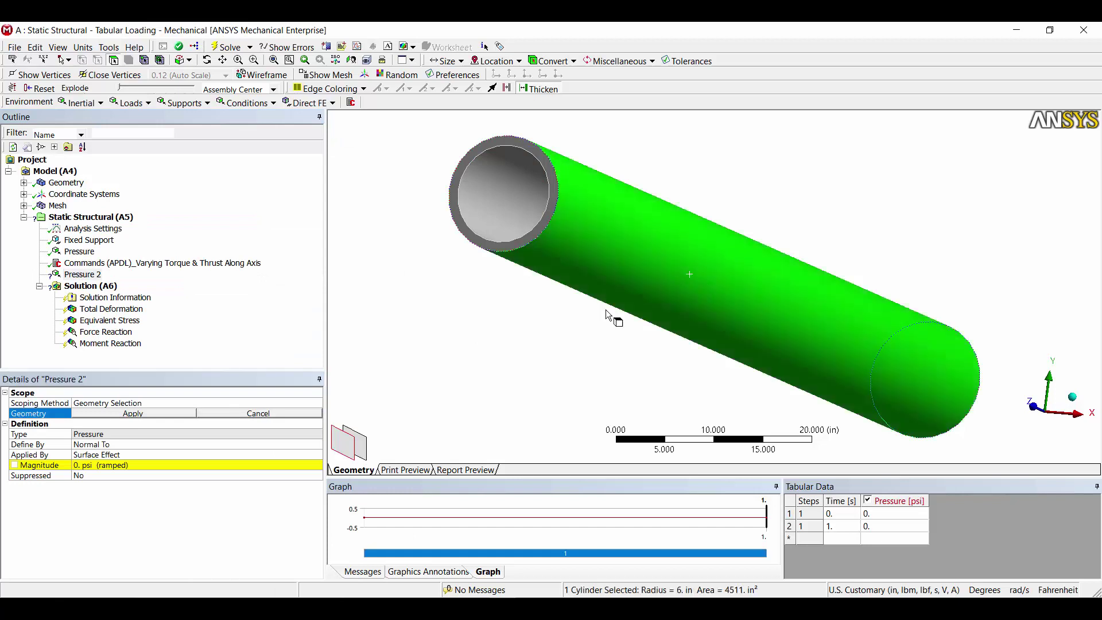
left_click(185, 413)
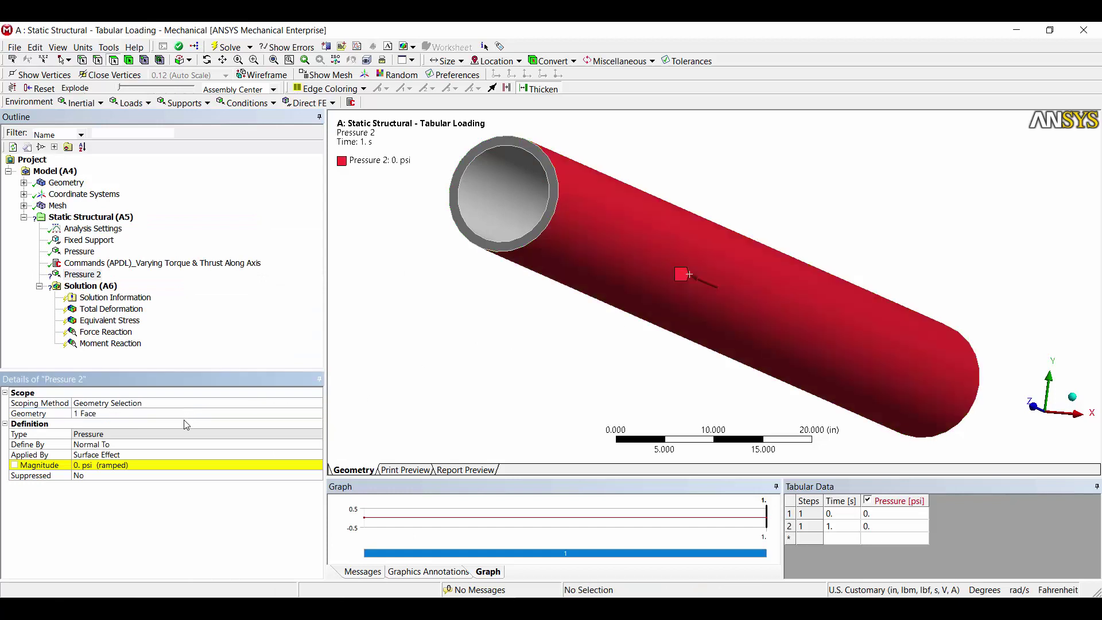
Step: Make the Pressure 2 magnitude tabular with Z as the independent variable
left_click(185, 463)
left_click(317, 464)
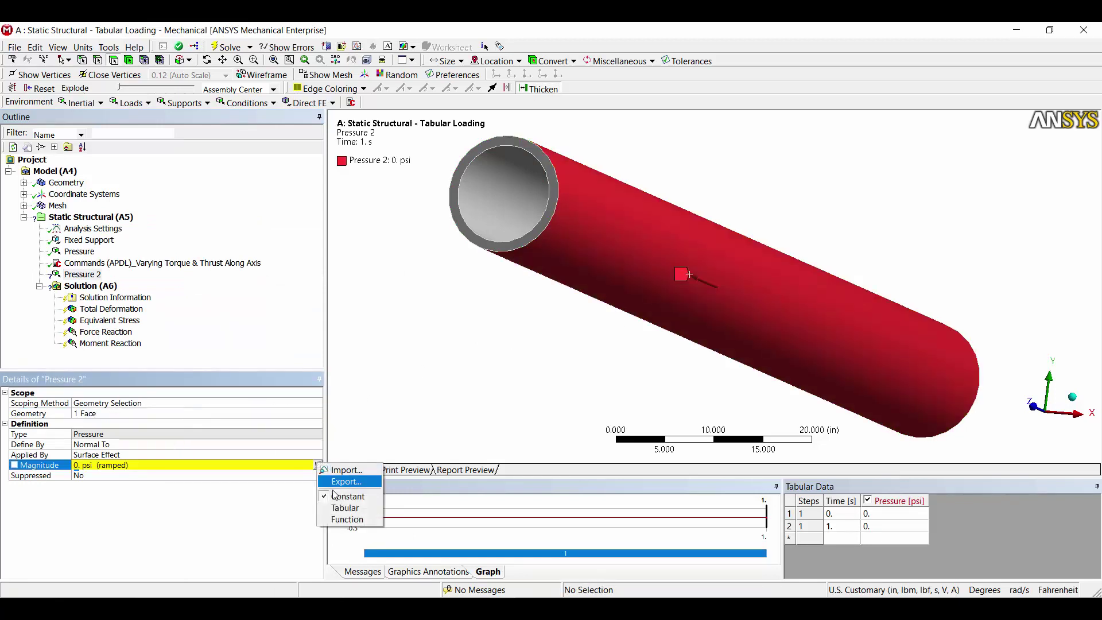
left_click(340, 510)
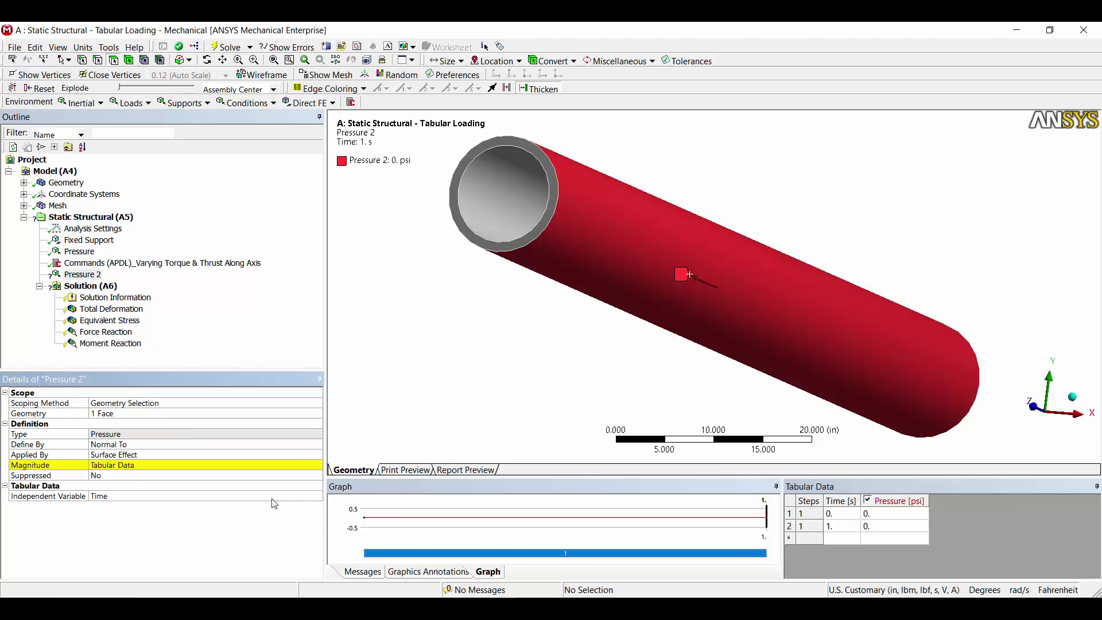
left_click(275, 497)
left_click(317, 497)
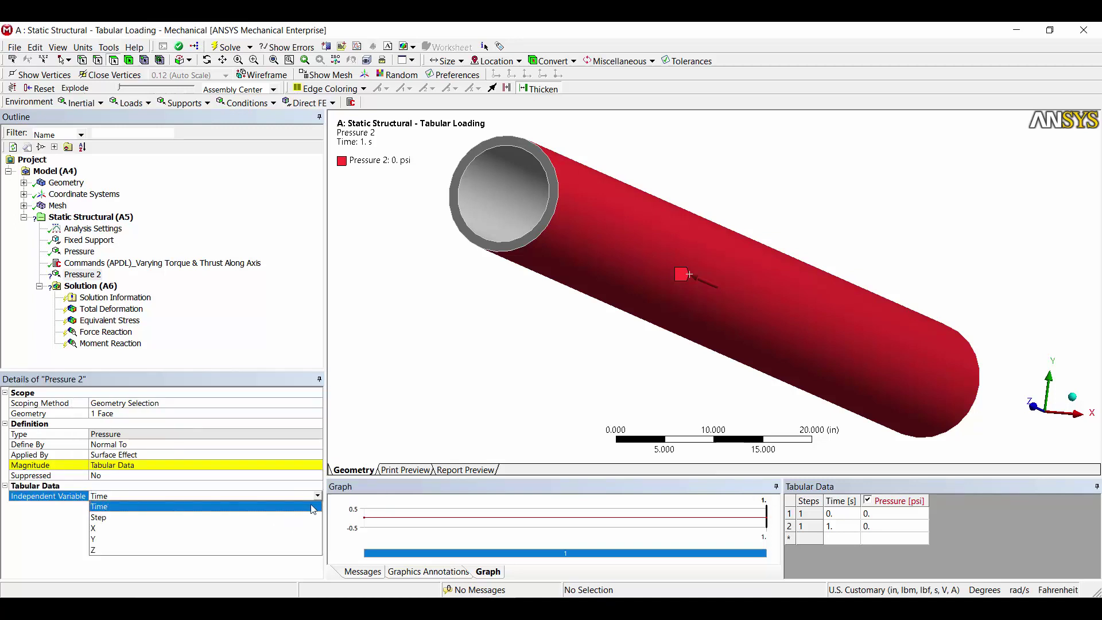
left_click(304, 552)
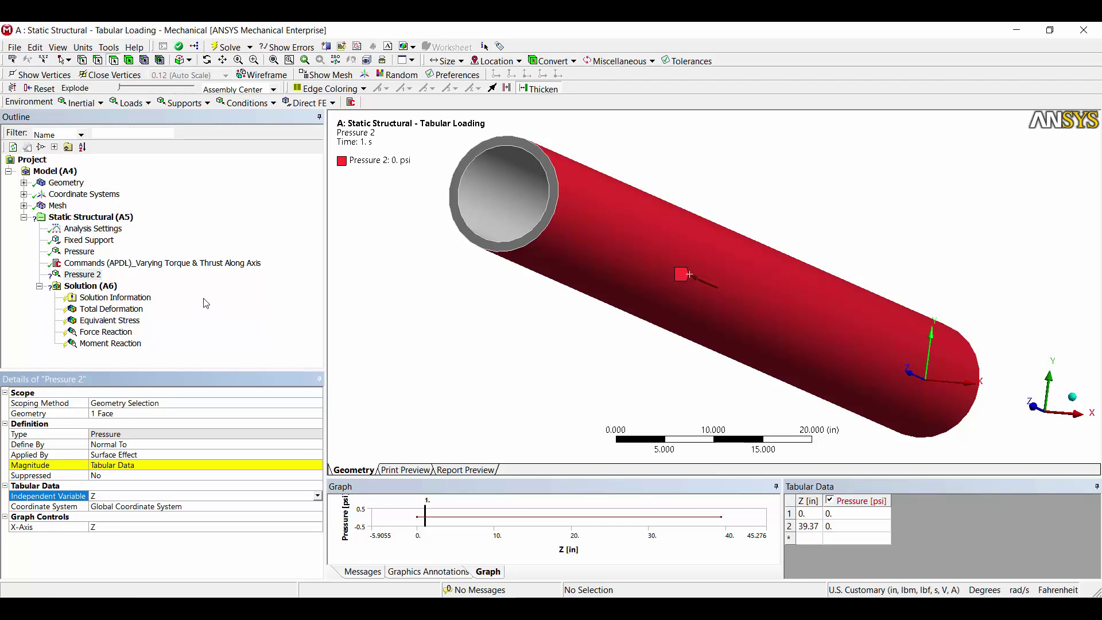
Step: Insert a Moment load on the pipe's inner surface
right_click(114, 218)
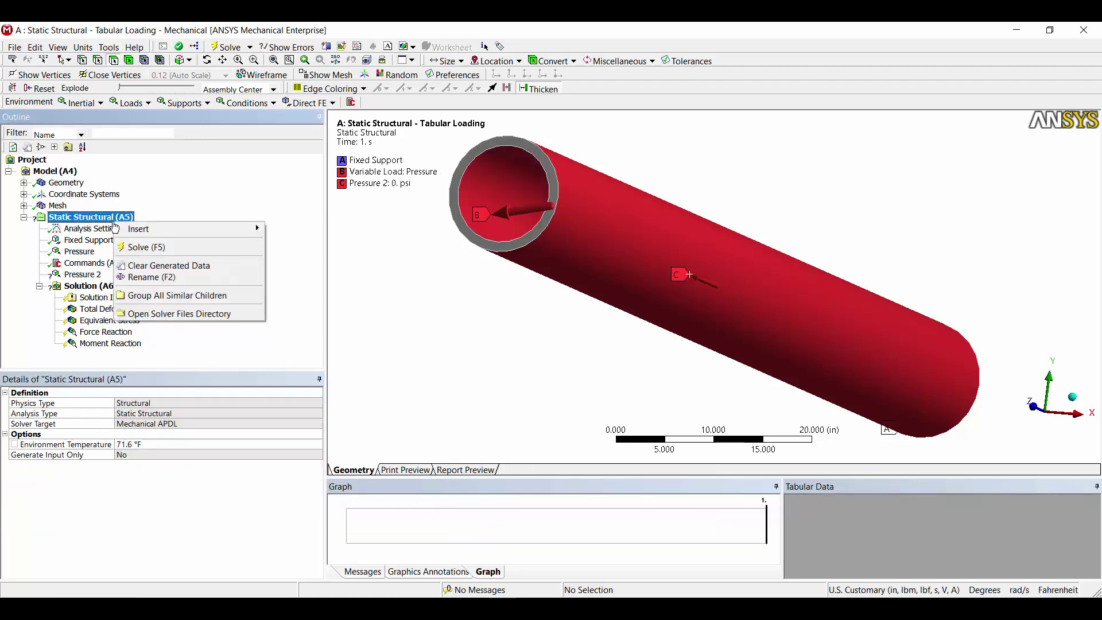
mouse_move(178, 230)
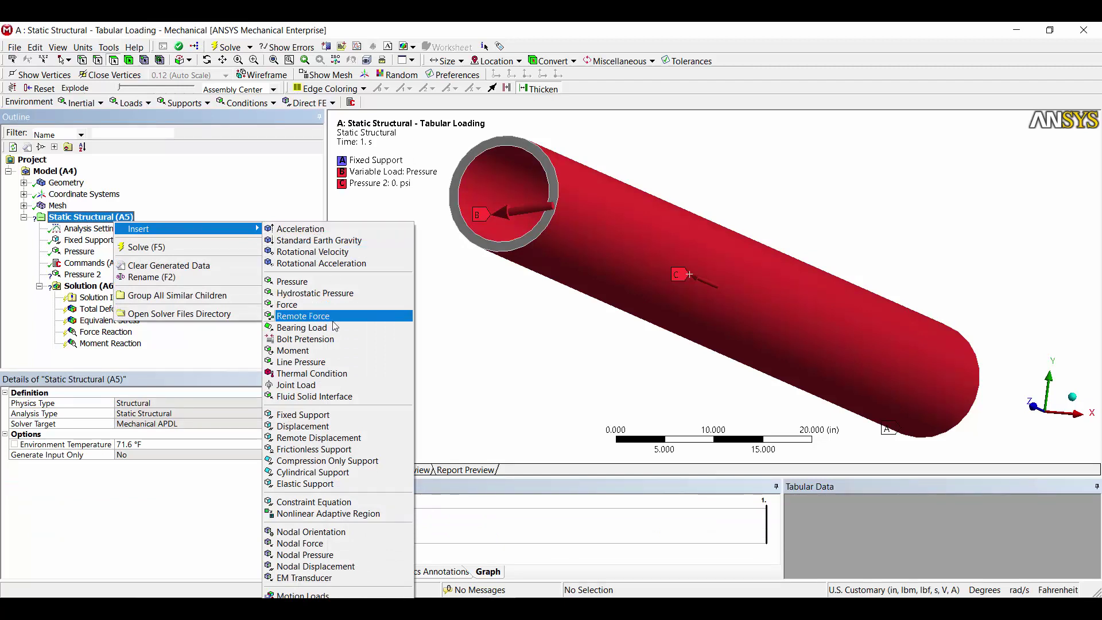
left_click(331, 352)
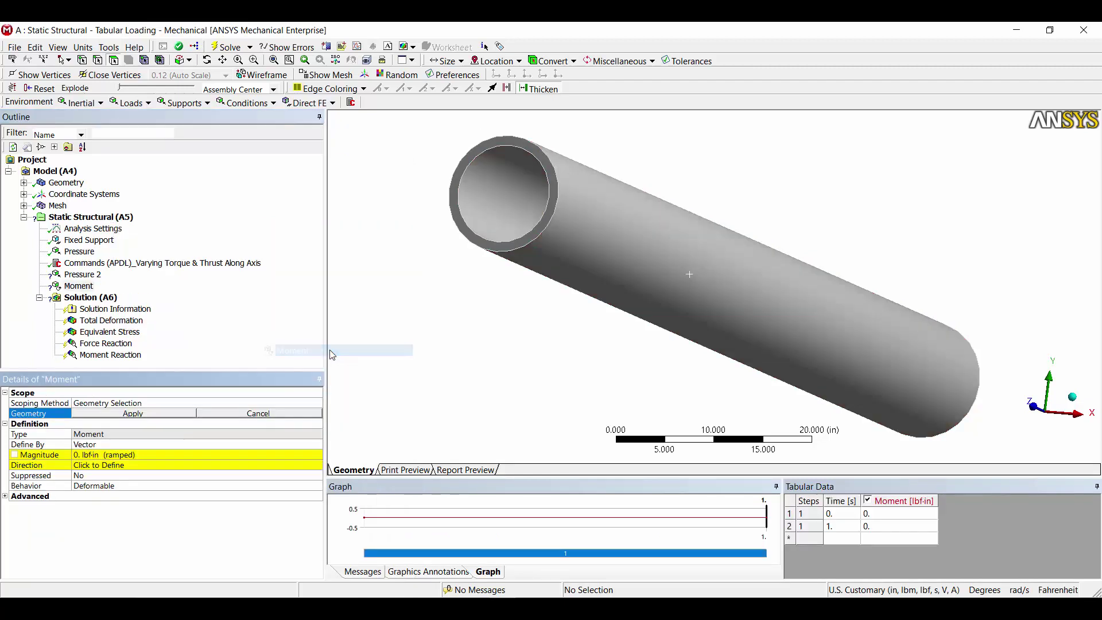
left_click(498, 210)
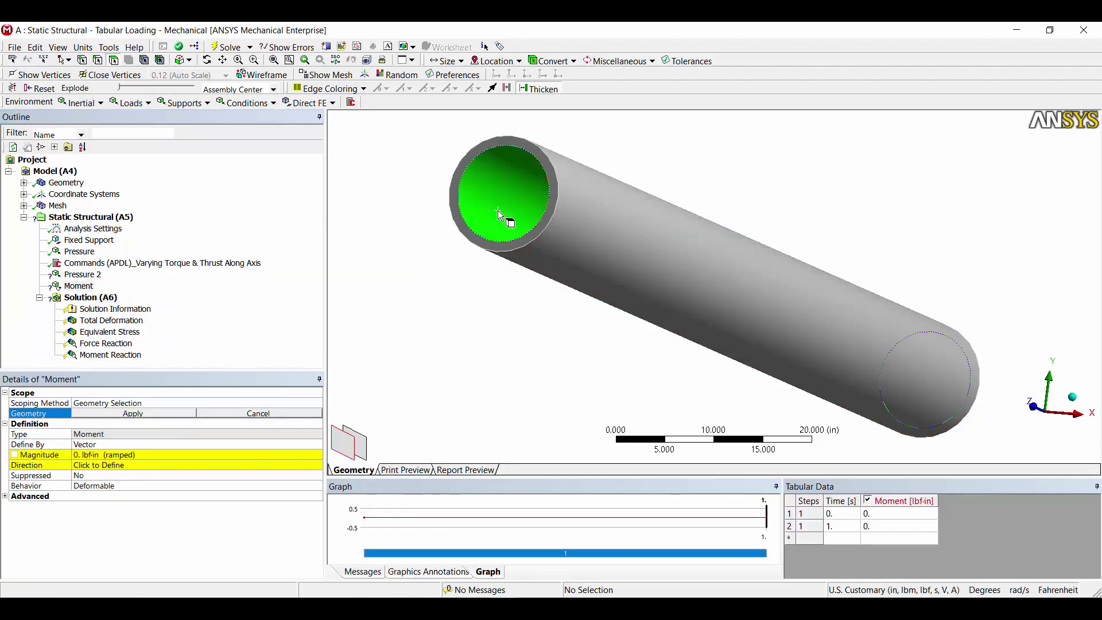
left_click(172, 413)
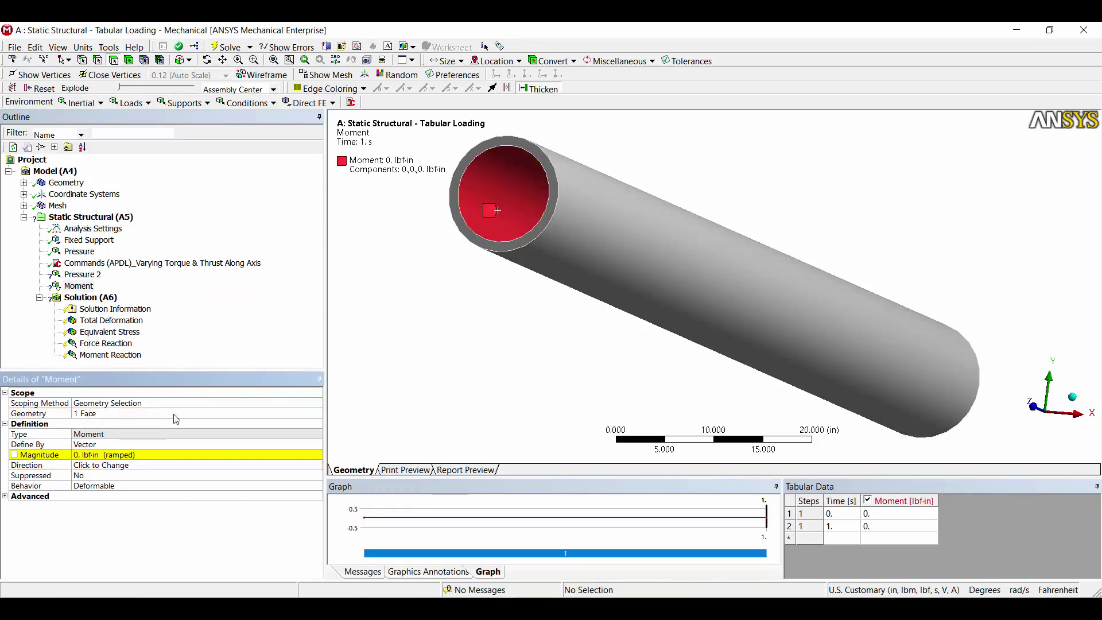
Step: Make the moment magnitude tabular, keeping Time as the independent variable
left_click(217, 455)
left_click(318, 455)
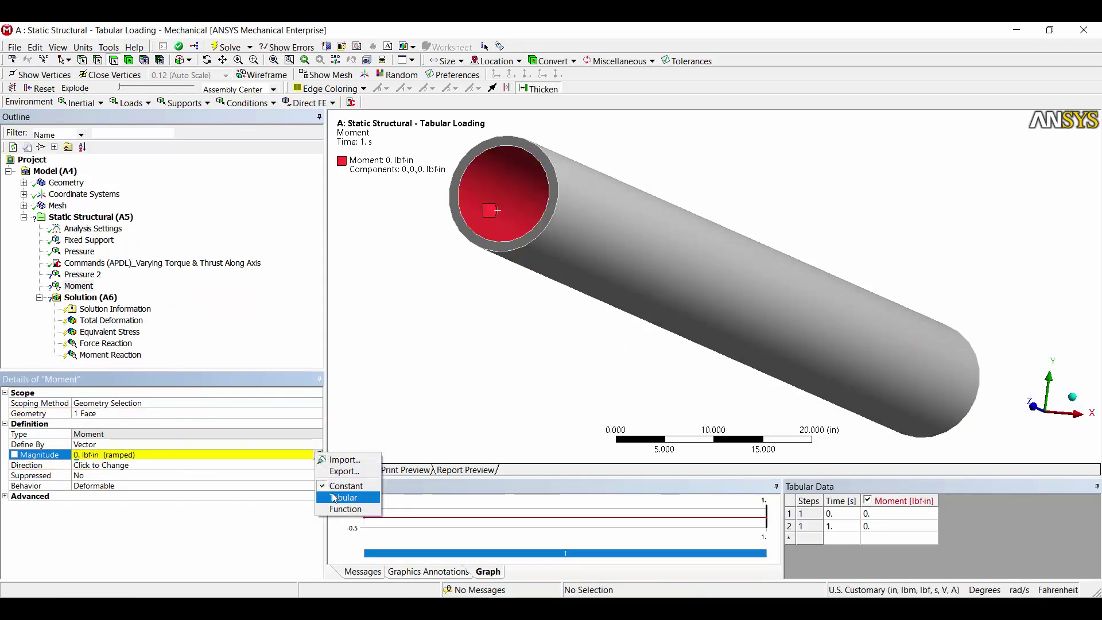
left_click(339, 497)
left_click(320, 507)
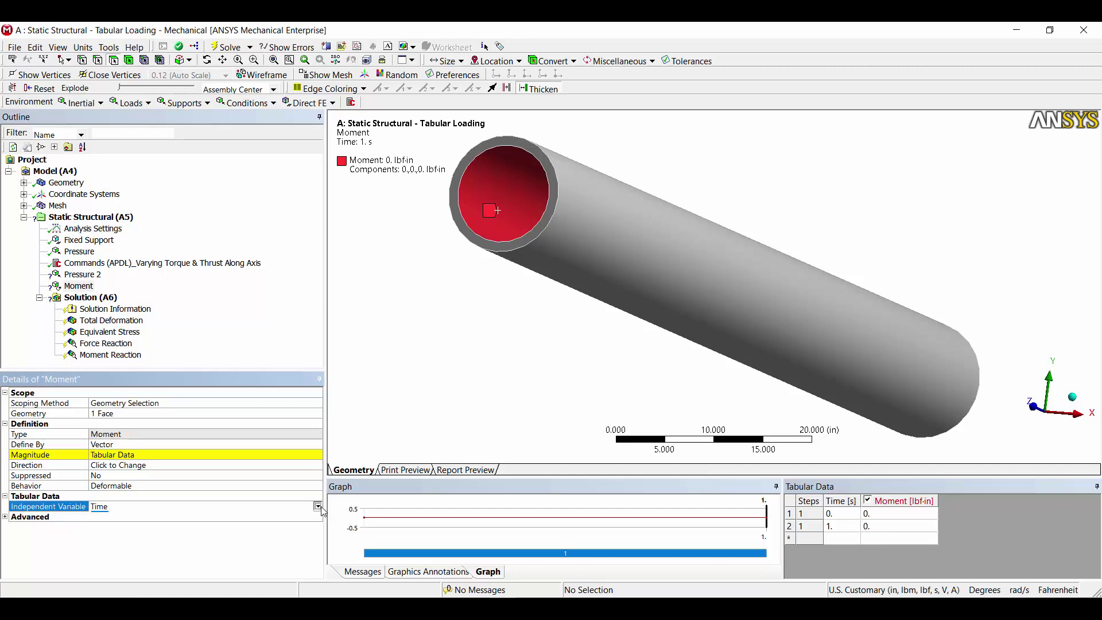
left_click(318, 506)
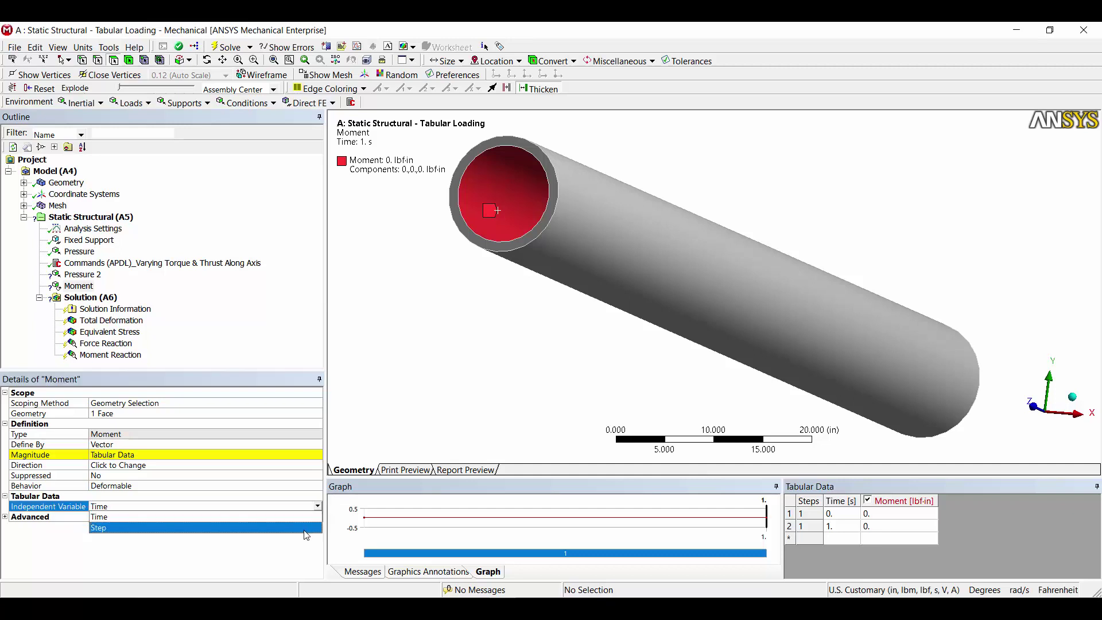
left_click(317, 445)
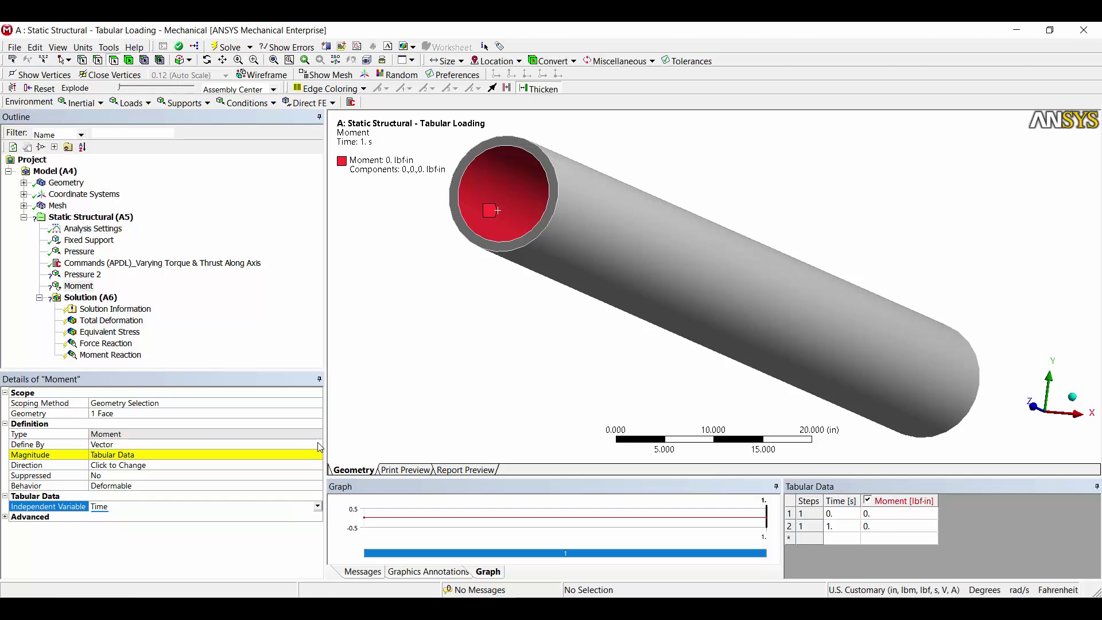
Step: Define the moment by Components, with the X Component tabular over Time
left_click(317, 445)
left_click(314, 455)
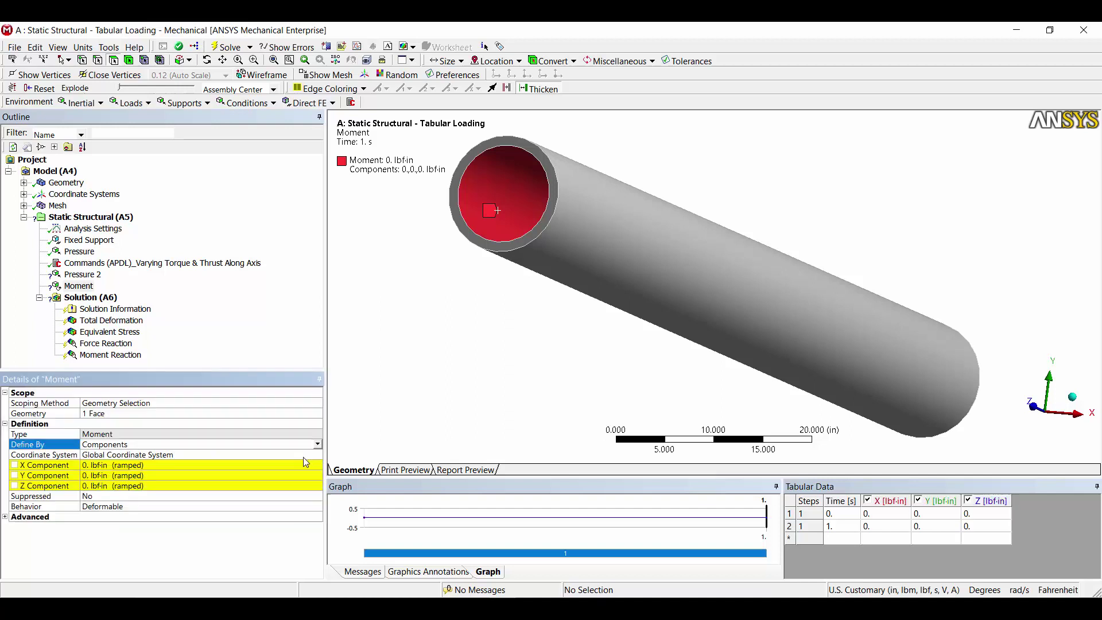
left_click(318, 465)
left_click(317, 465)
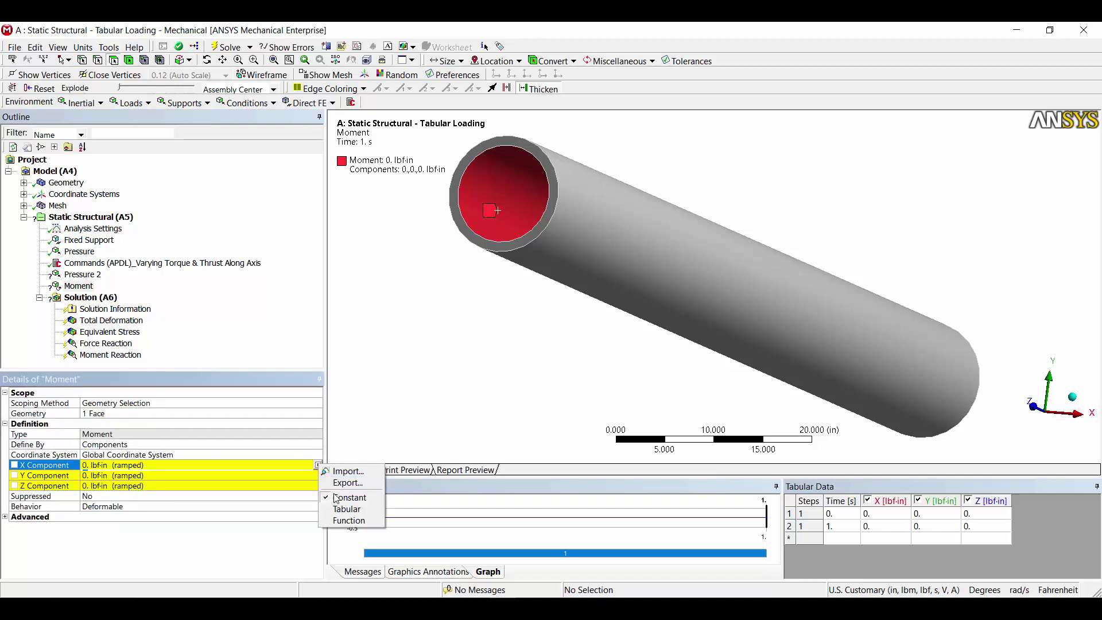
left_click(342, 509)
left_click(313, 528)
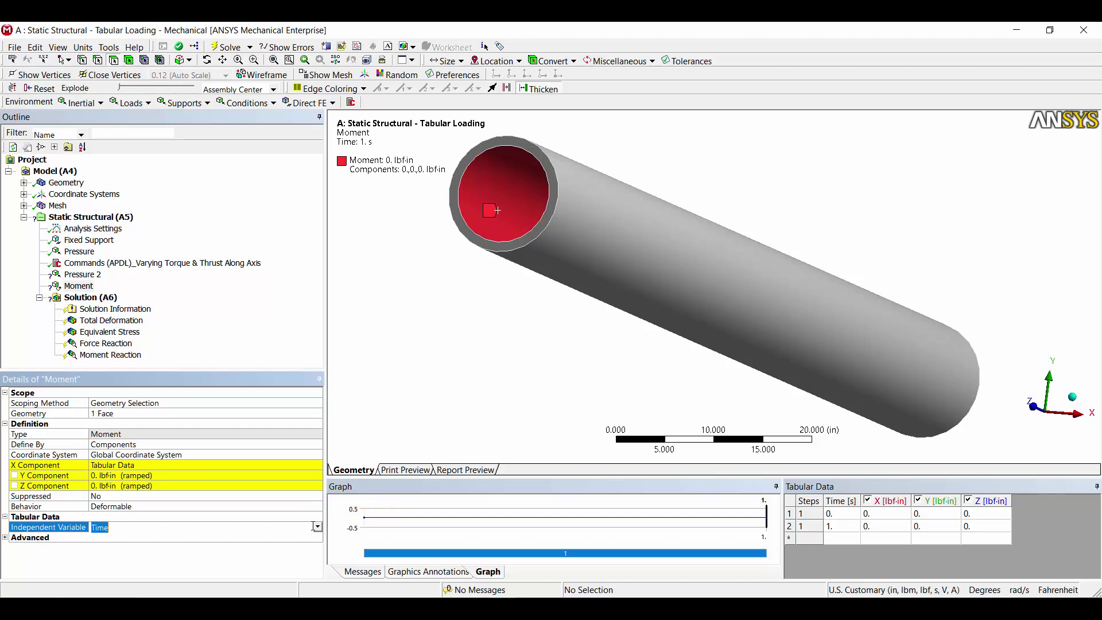
left_click(317, 528)
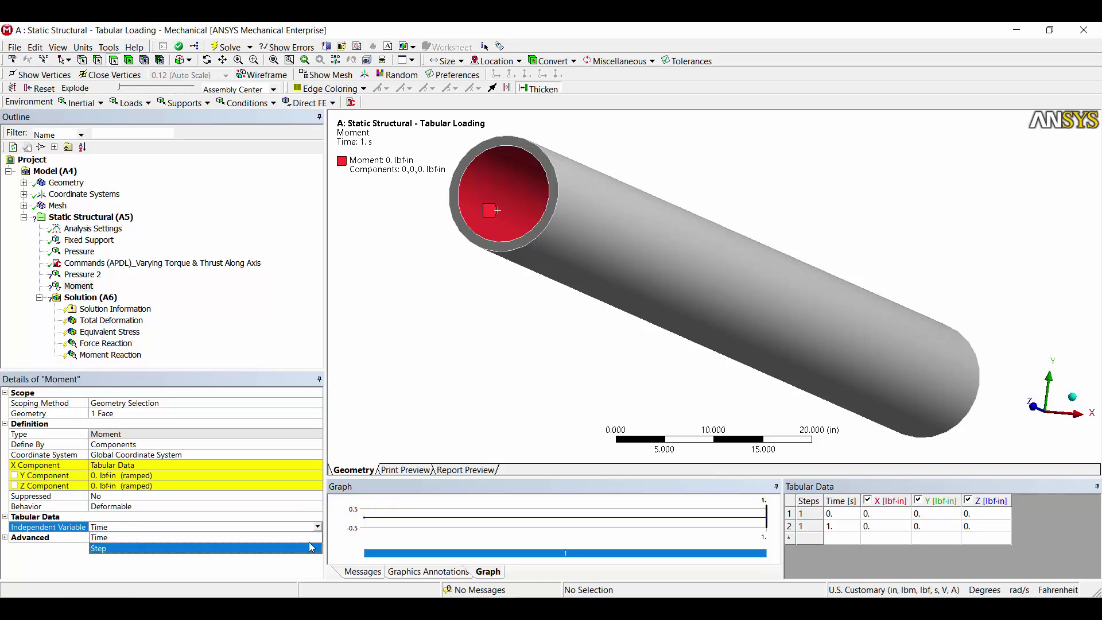
left_click(294, 571)
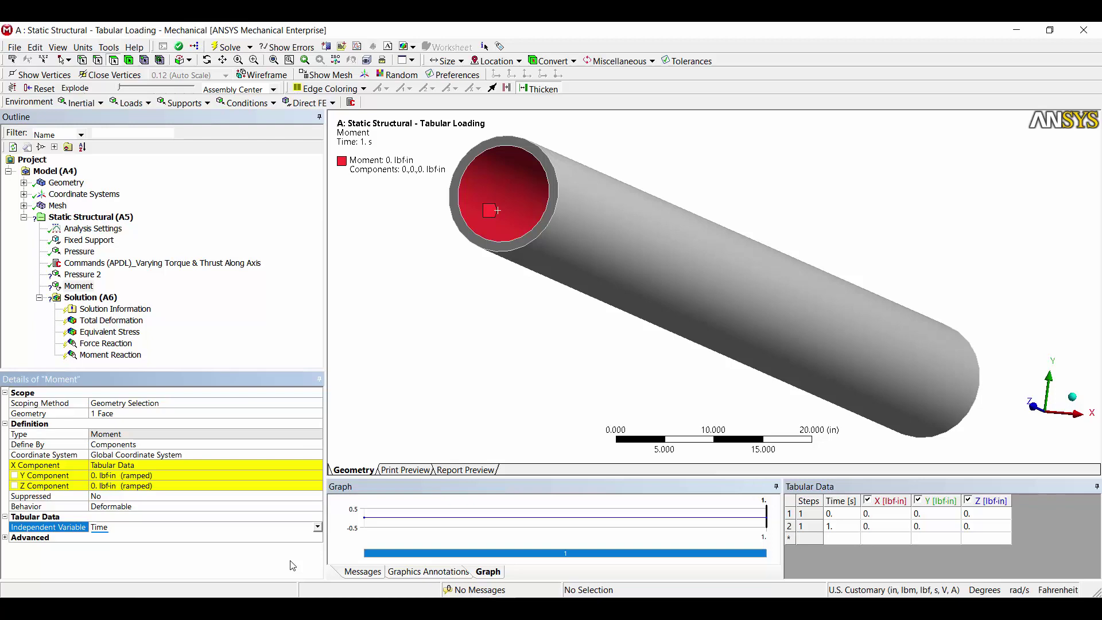
Step: Select the 'Varying Torque & Thrust Along Axis' Commands (APDL) object
left_click(215, 263)
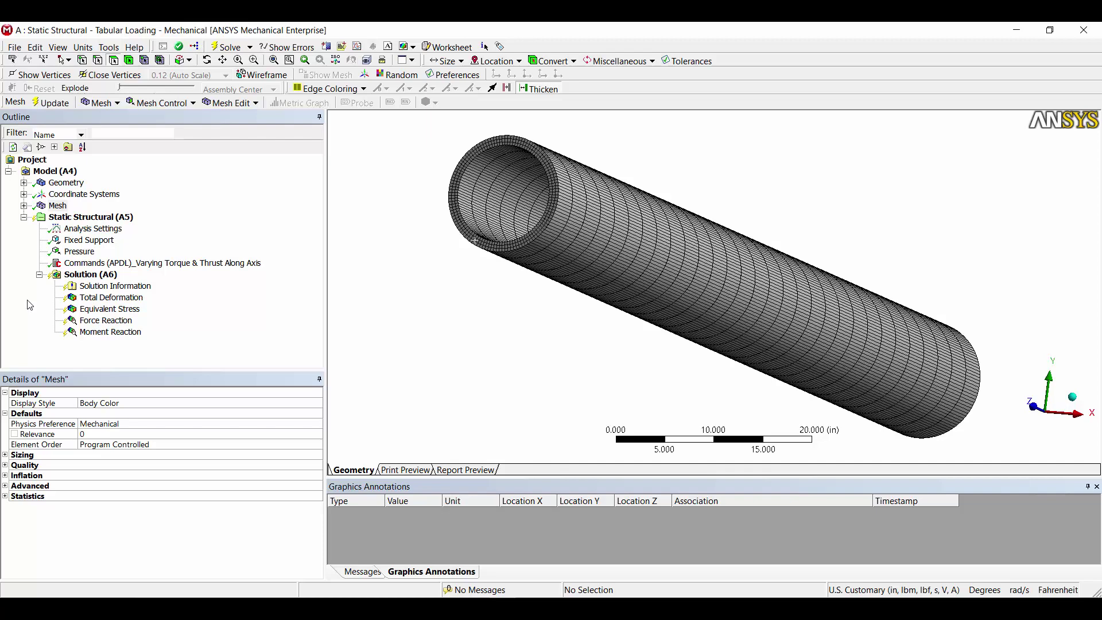
Step: Select both pipe end ring faces and review their Selection Information, showing centroids at Z 0 and 120 in
left_click(64, 185)
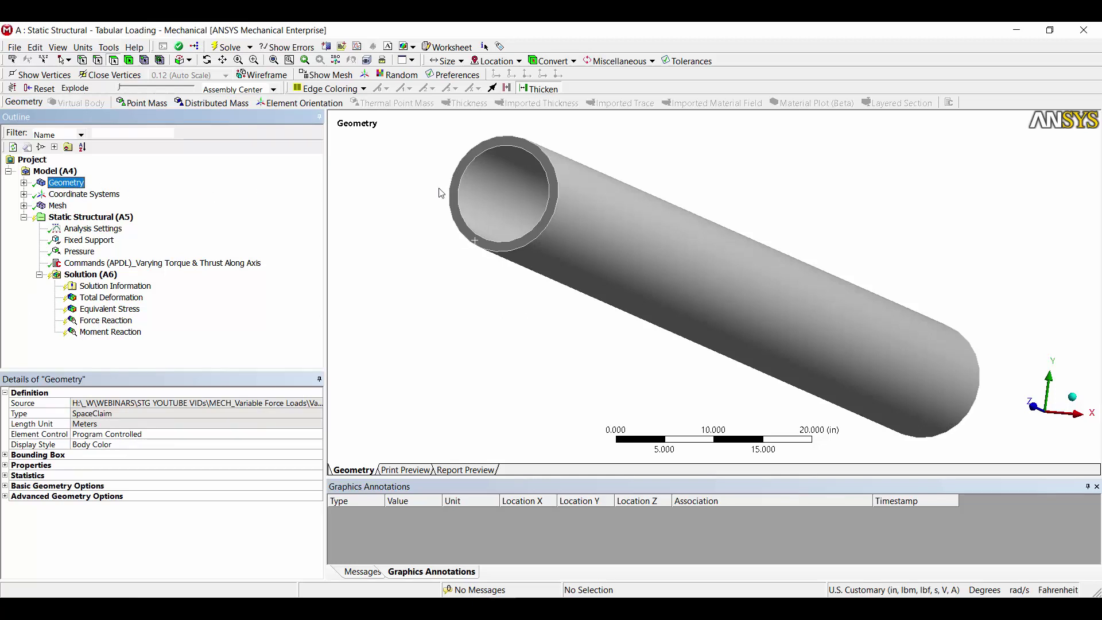
left_click(484, 178)
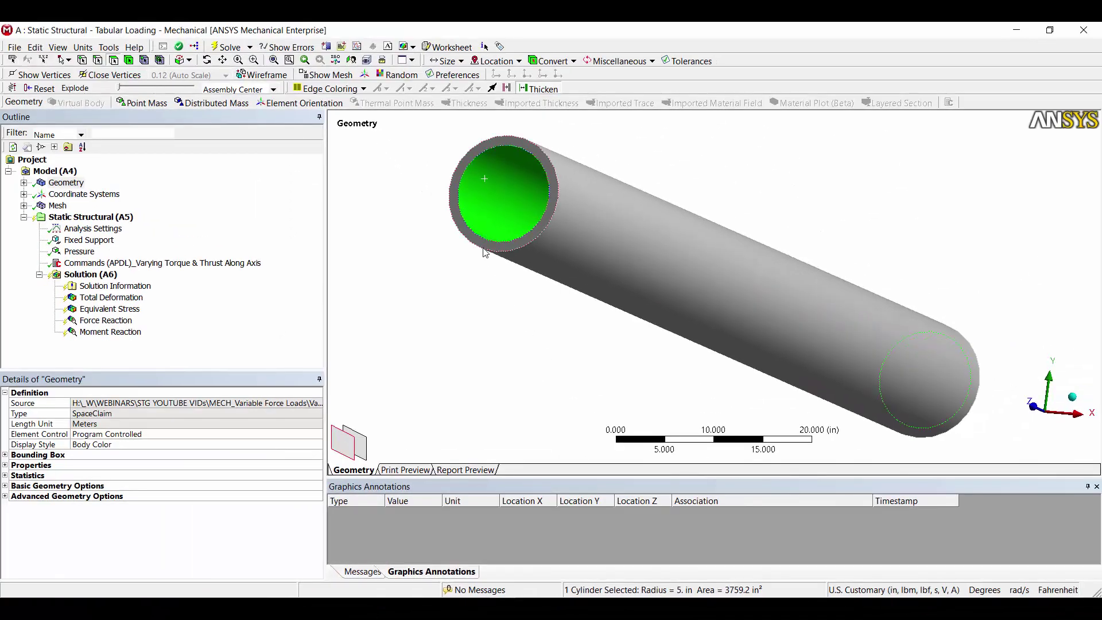
left_click(487, 251)
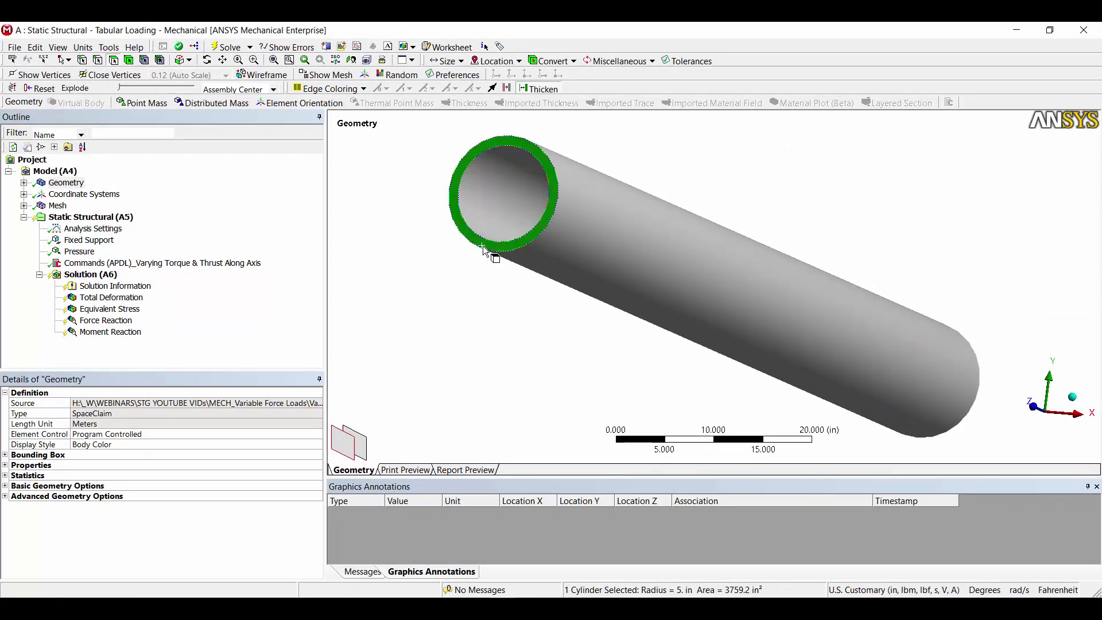
middle_click_drag(603, 270, 453, 299)
left_click(1035, 200, "ctrl")
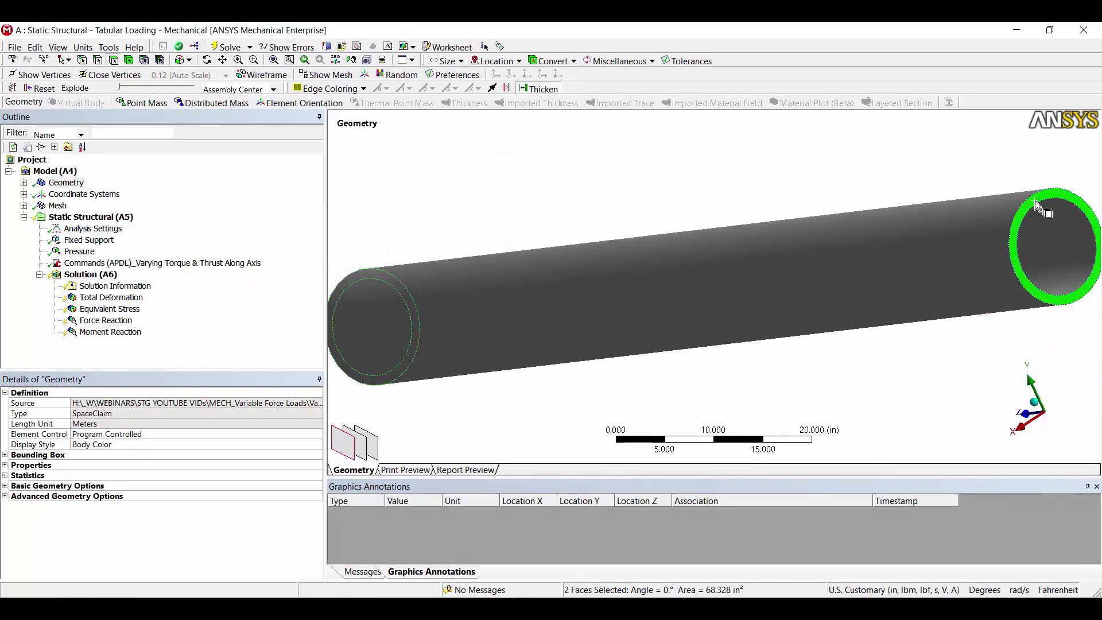
left_click(641, 590)
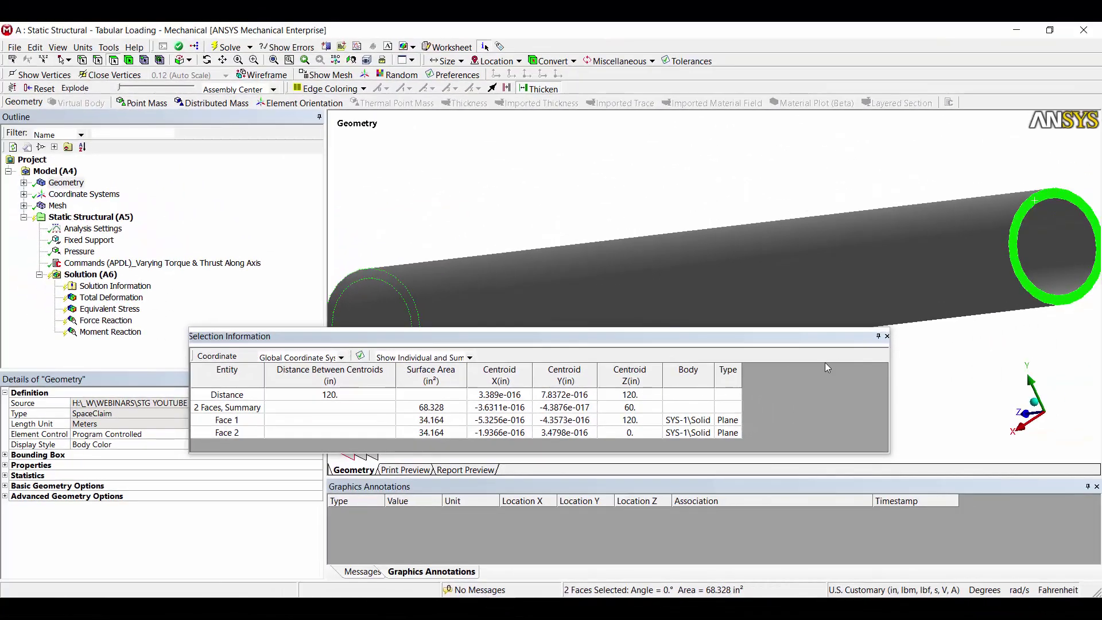
left_click(887, 337)
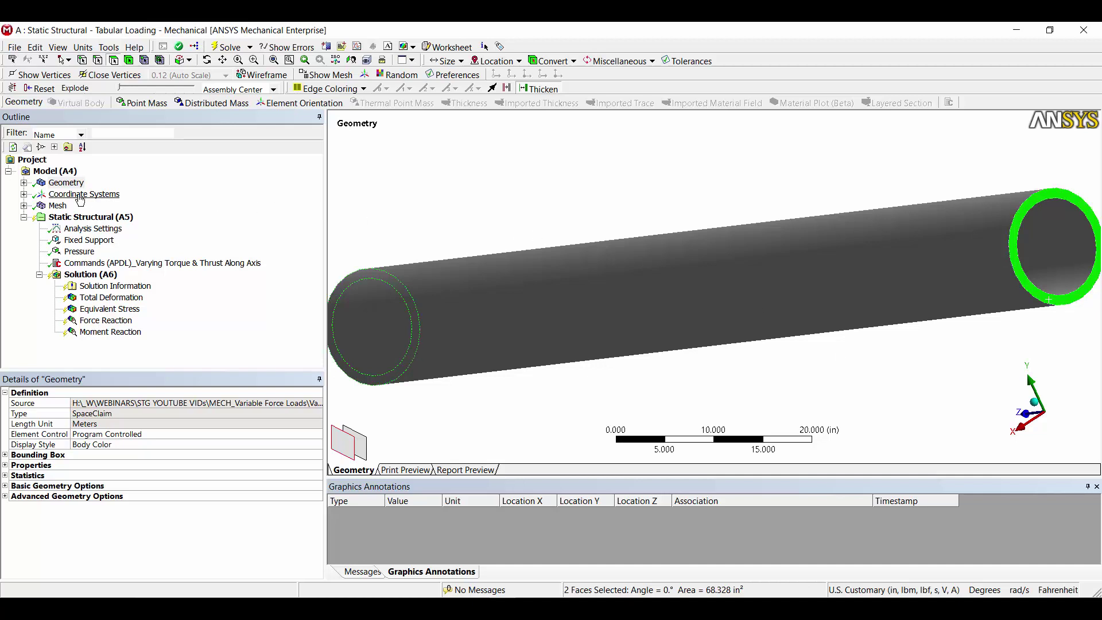
Step: Expand Coordinate Systems to reveal the Cylindrical Coordinate System beside the Global one
left_click(23, 194)
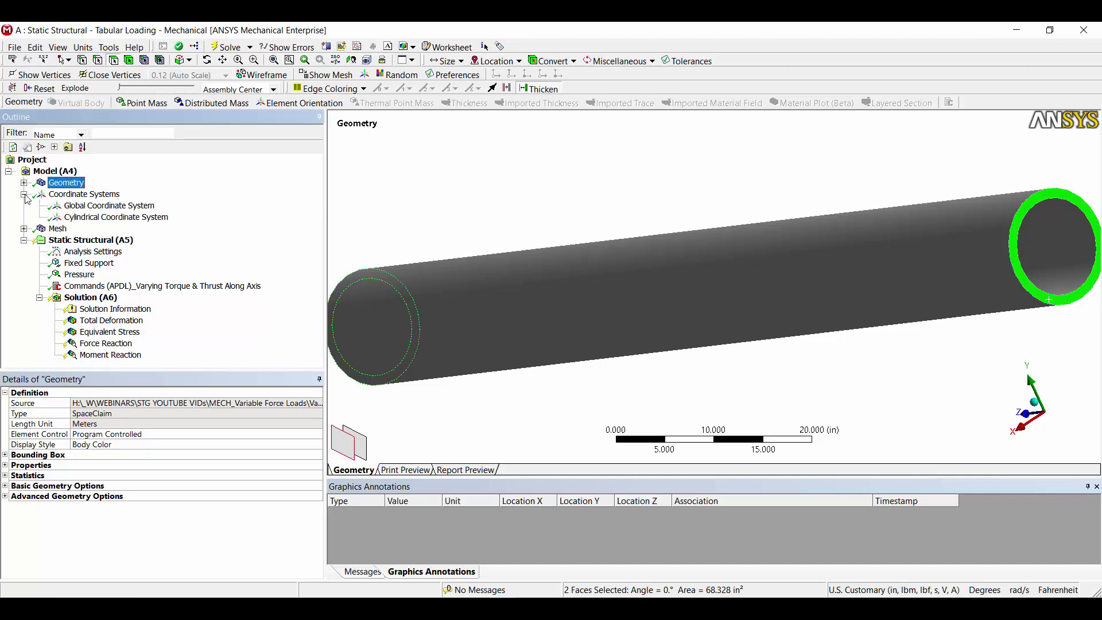
left_click(109, 218)
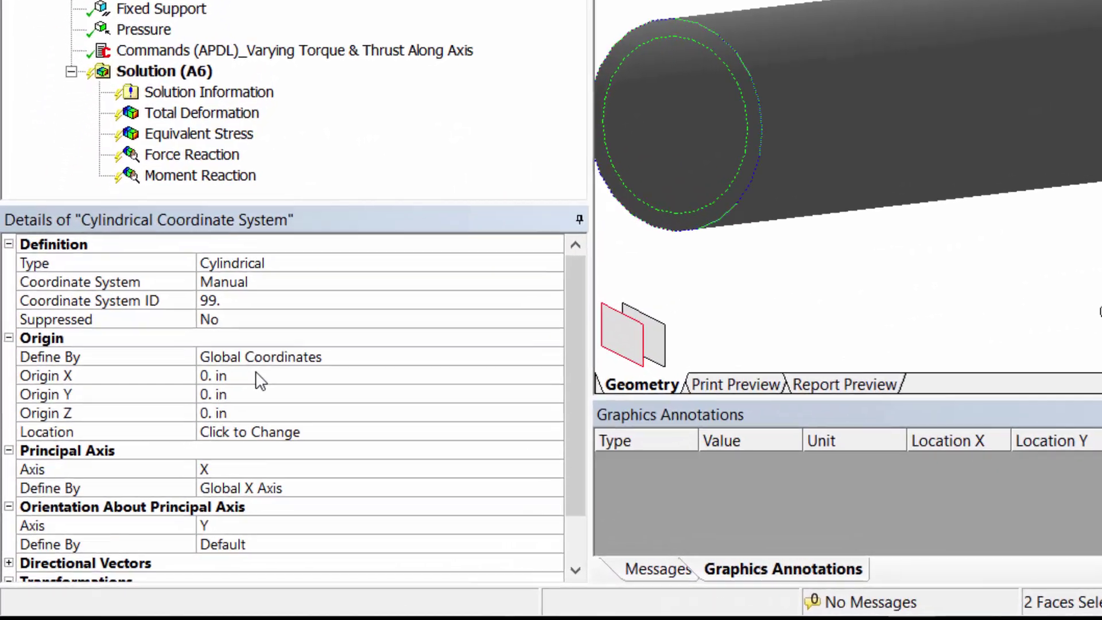
left_click(258, 379)
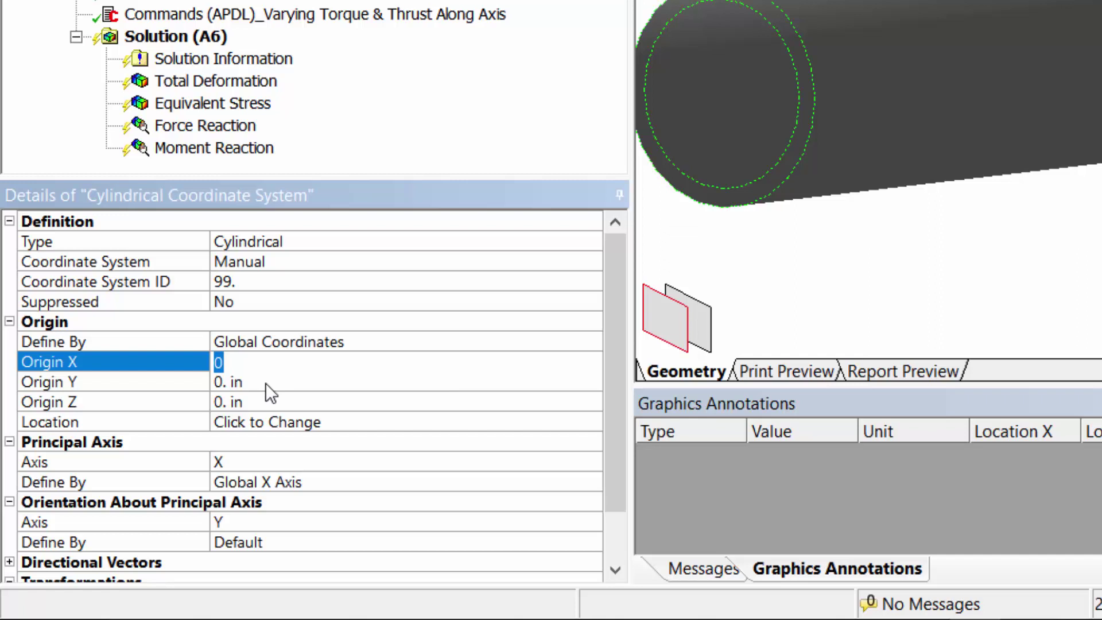
left_click(246, 396)
left_click(252, 411)
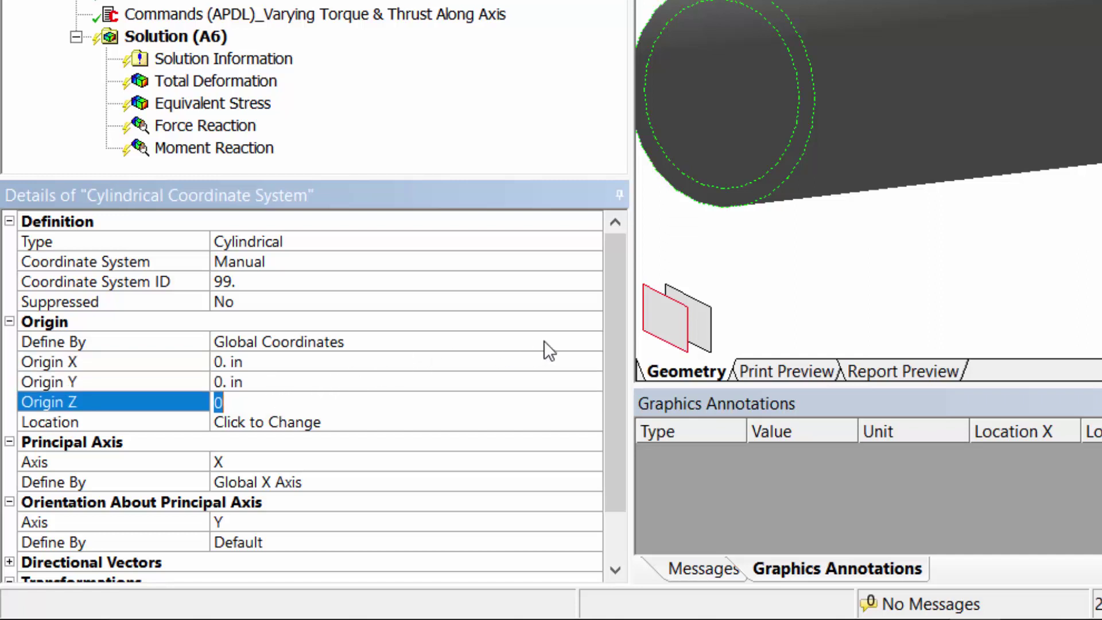
left_click(587, 342)
left_click(590, 342)
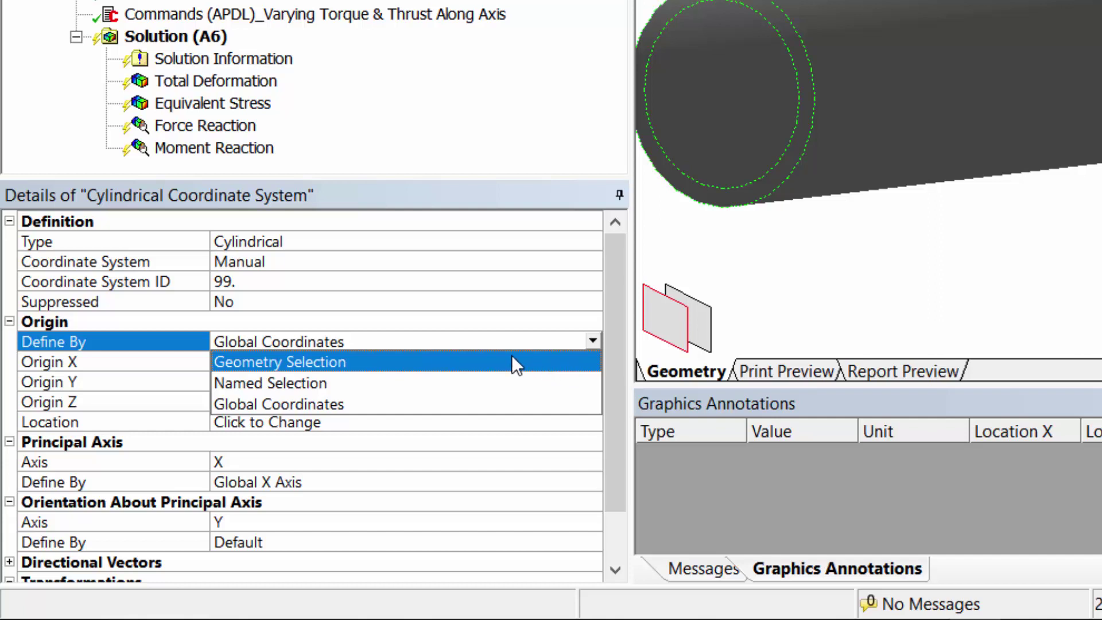
left_click(288, 265)
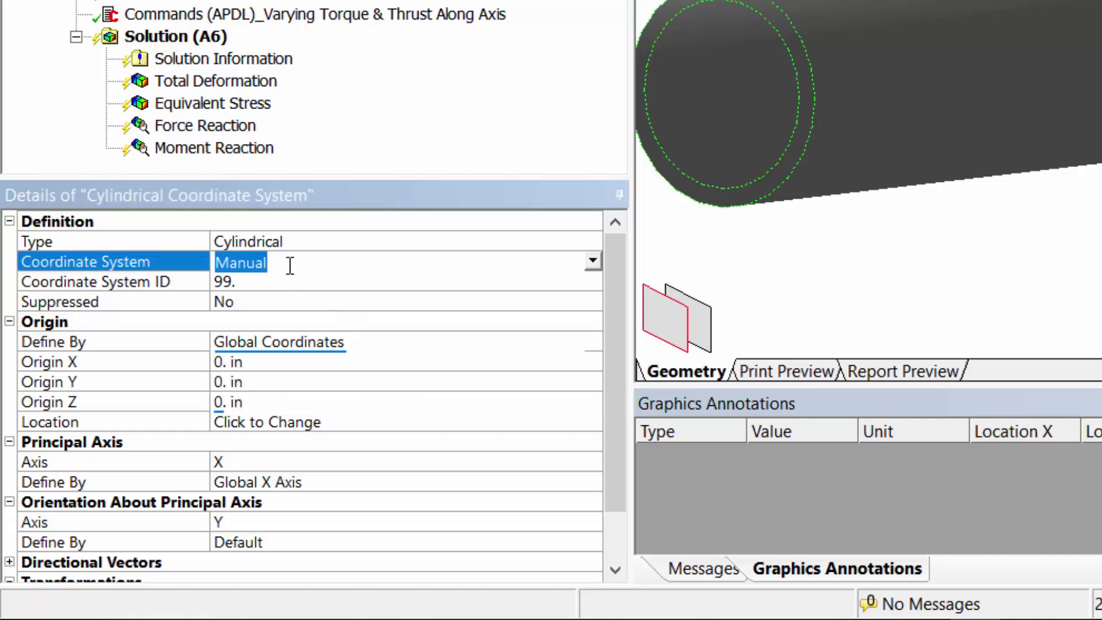
left_click(278, 282)
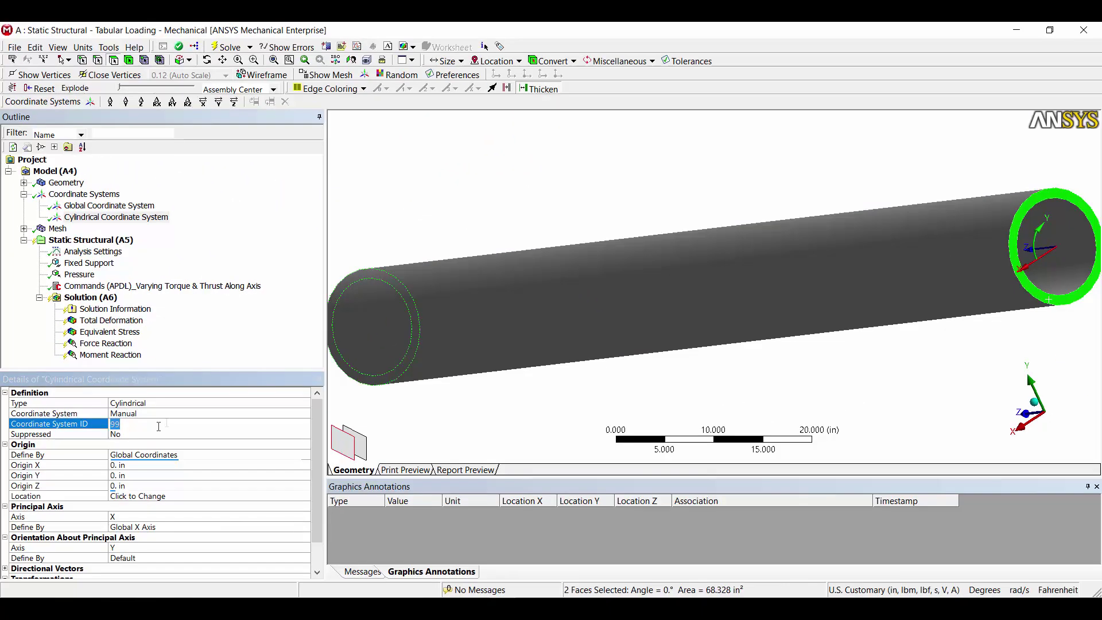
Step: Finish the coordinate system ID edit and display the Pressure table, 0 to 5000 psi along Z
left_click(166, 422)
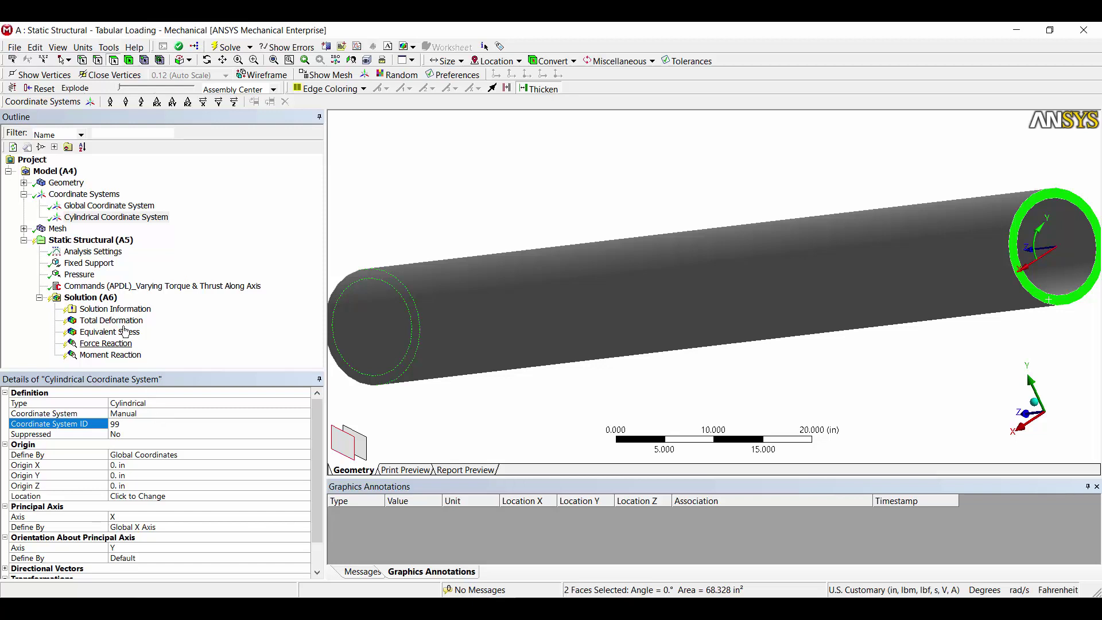
left_click(79, 274)
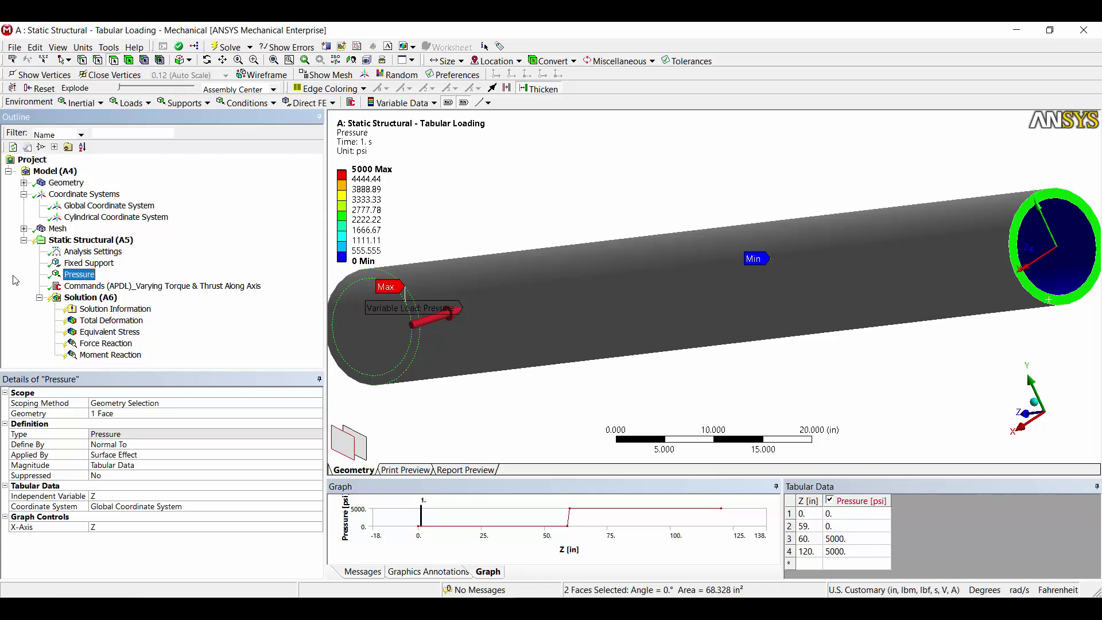
Step: Display the torque-and-thrust APDL script with arguments 0, 59, 60, 120, 2e+005 and 10000
left_click(222, 284)
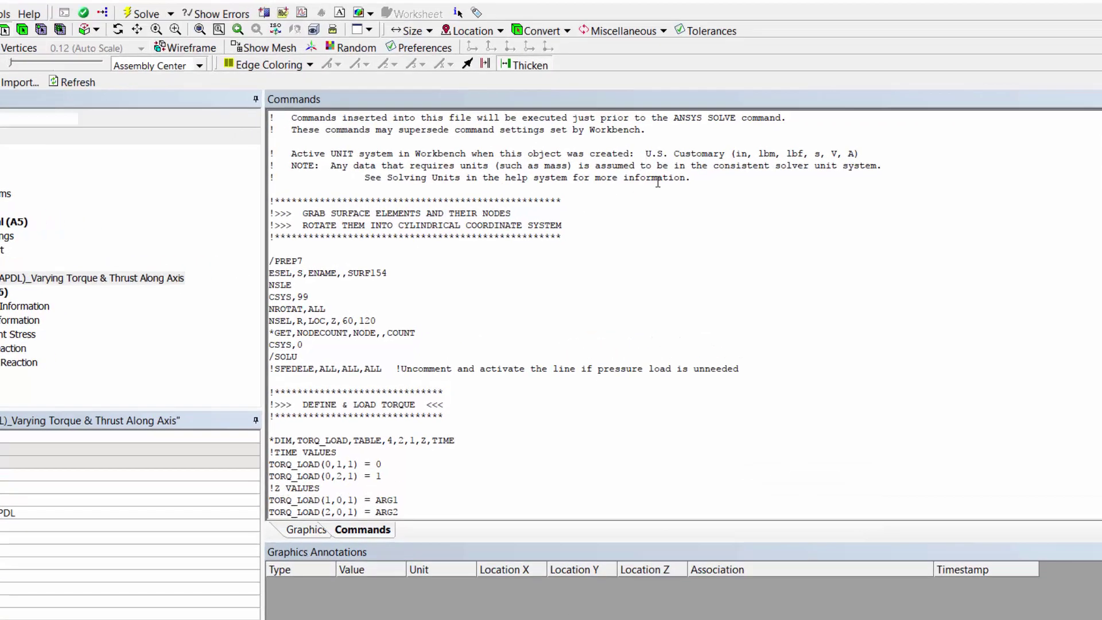
Step: Insert an empty Commands (APDL) object under Static Structural and highlight its U.S. Customary unit line
left_click(683, 184)
left_click_drag(747, 175, 170, 85)
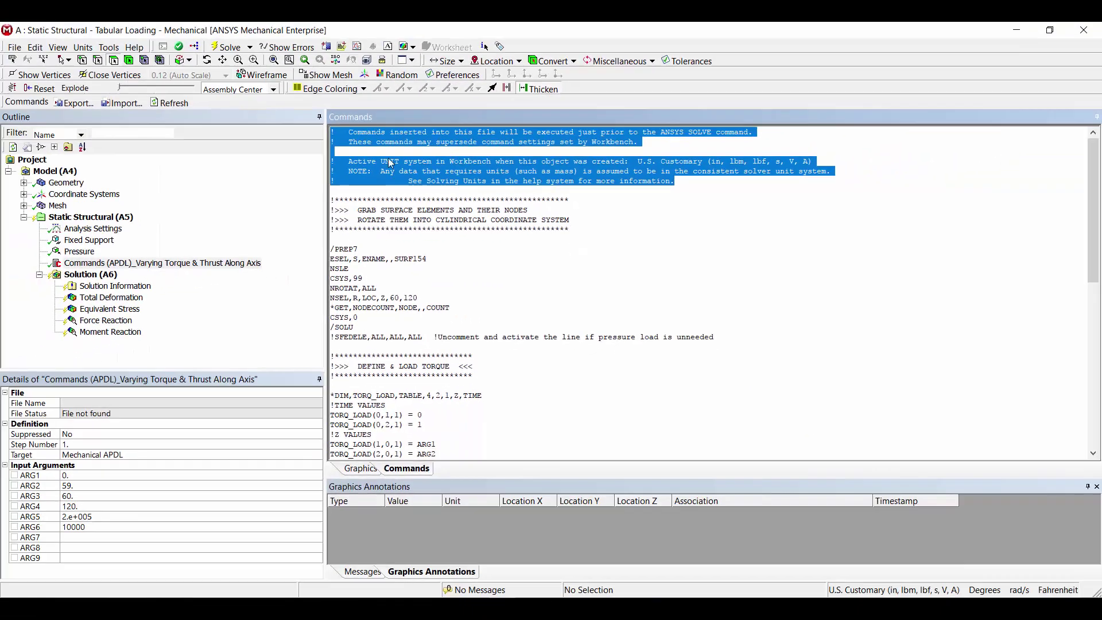
left_click(88, 217)
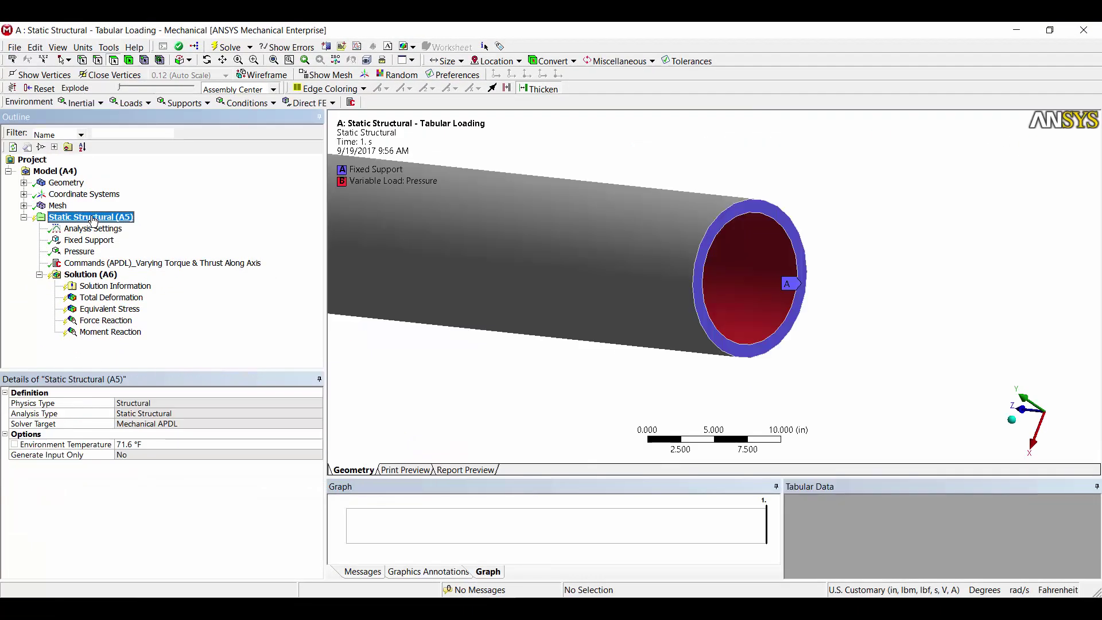
left_click(351, 102)
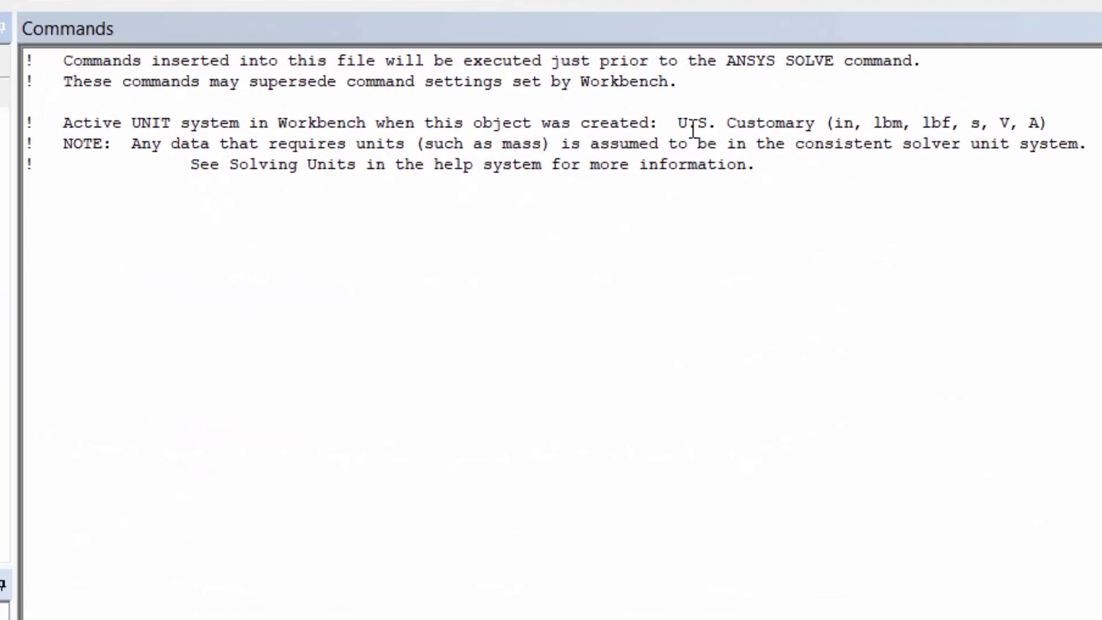
left_click_drag(677, 122, 1077, 126)
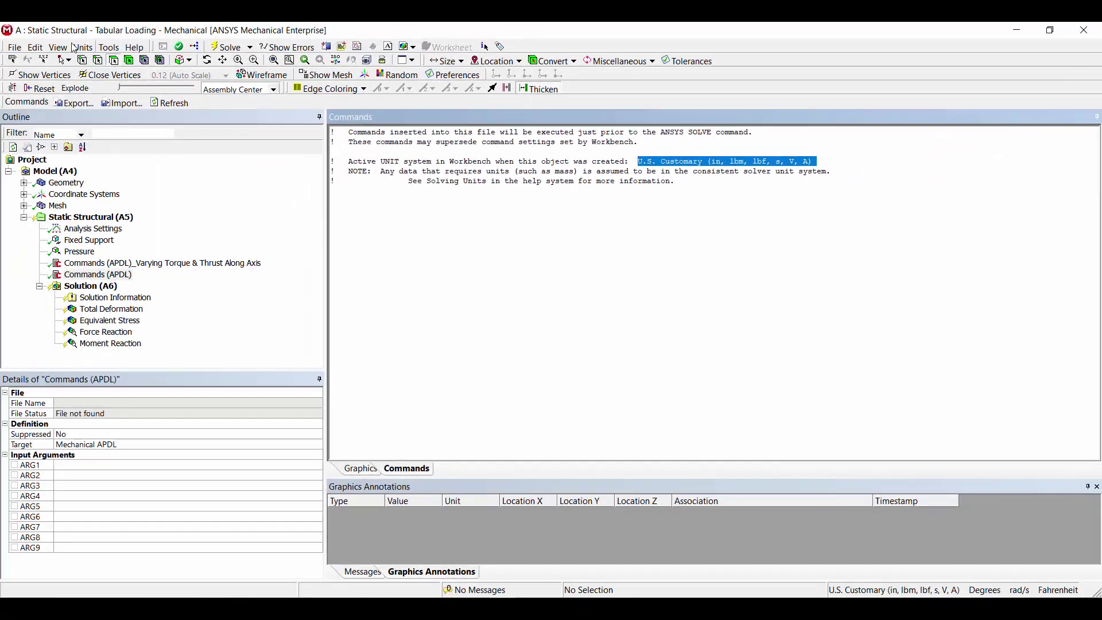
Step: Switch to Metric (m, kg, N, s, V, A) and insert Commands (APDL) 2 showing Metric units
left_click(83, 47)
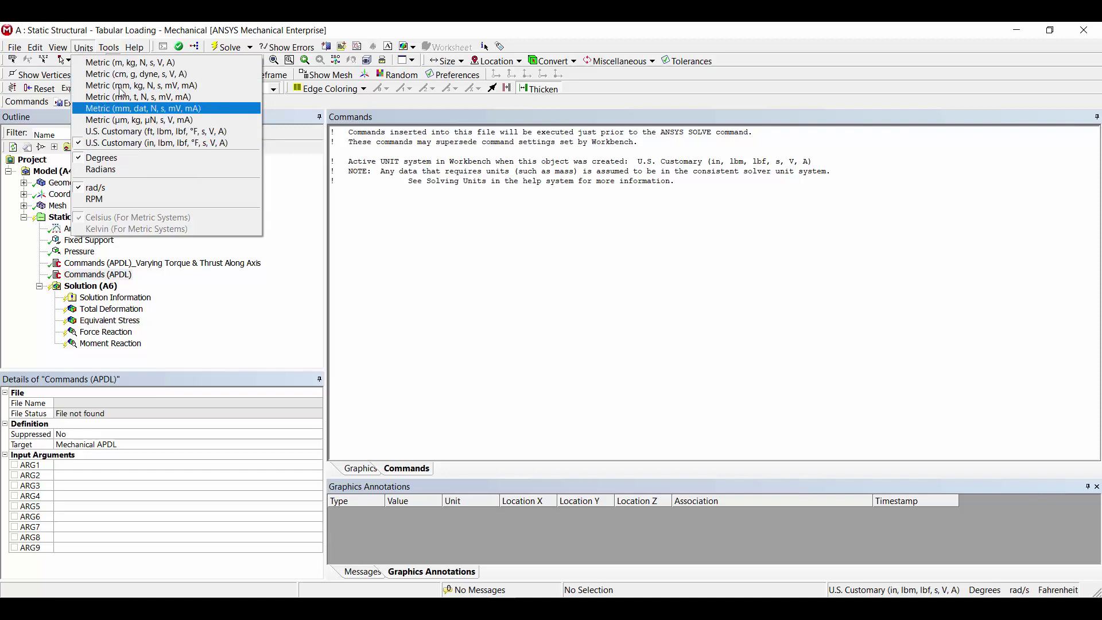
left_click(129, 64)
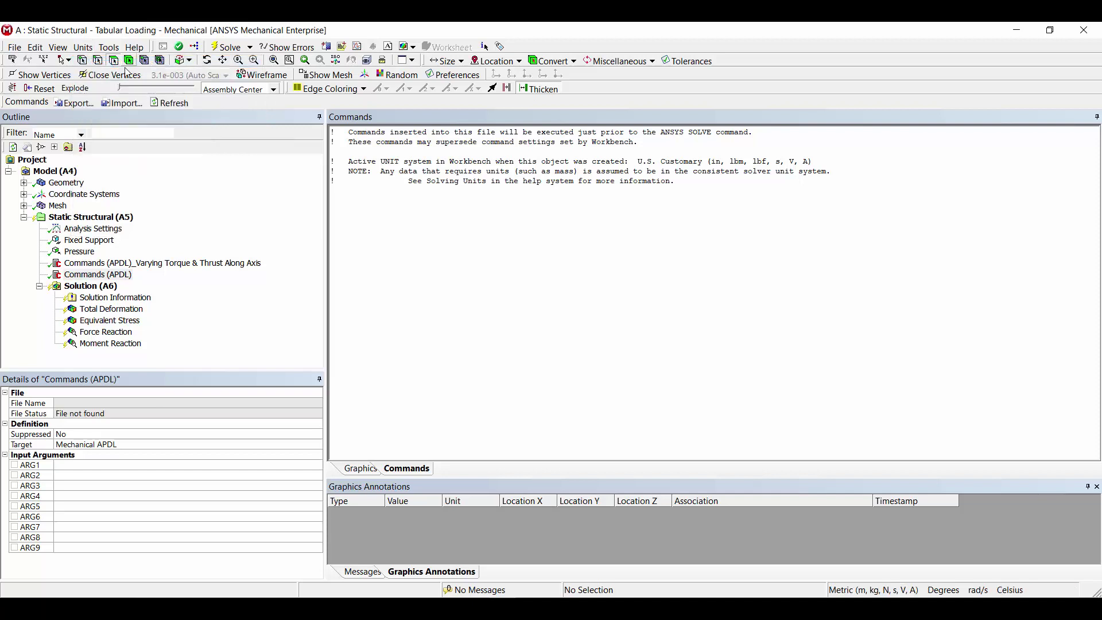
left_click(99, 217)
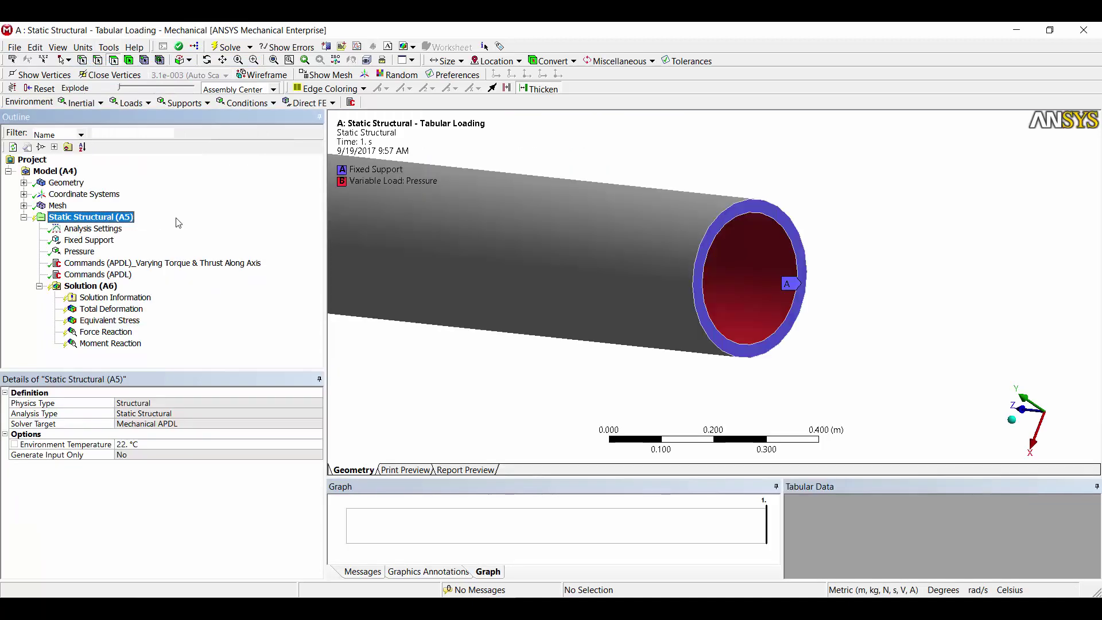
left_click(352, 103)
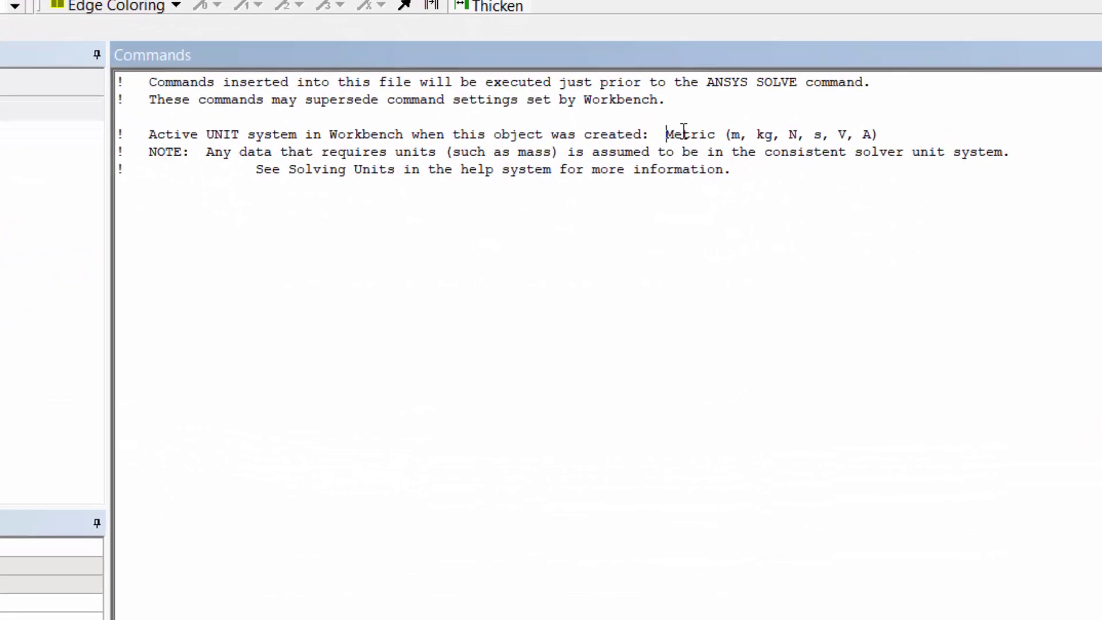
left_click_drag(638, 162, 770, 161)
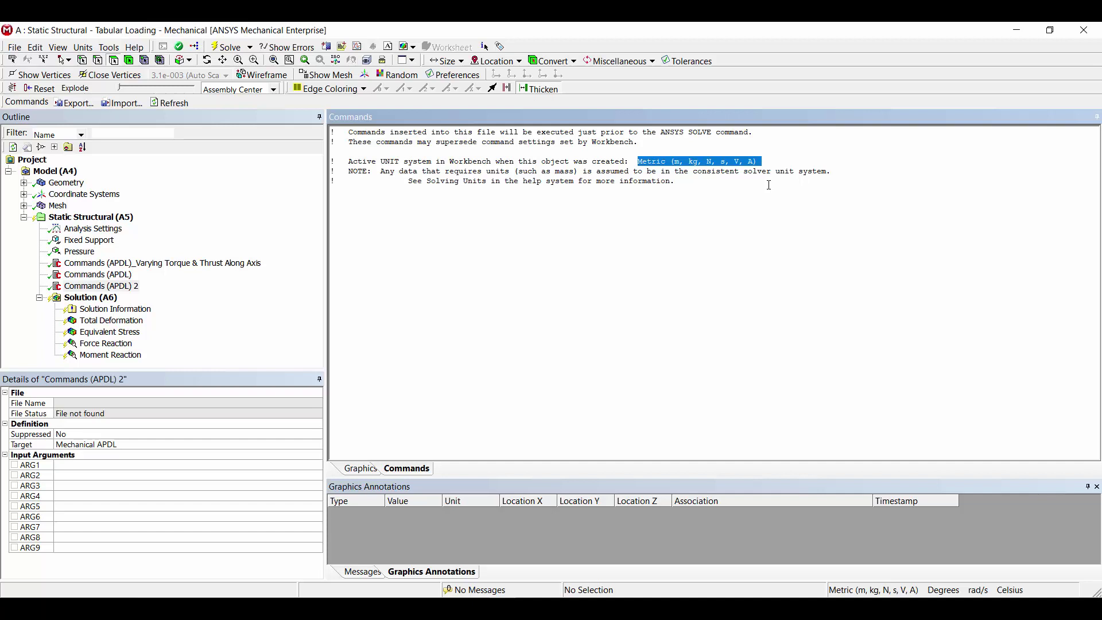
left_click(763, 191)
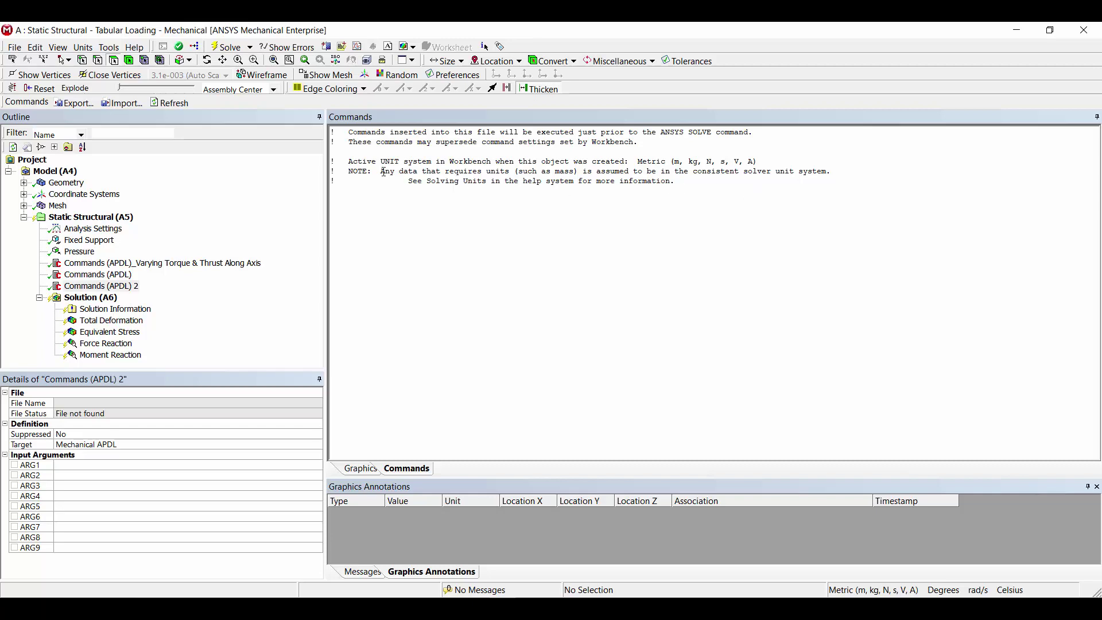
left_click(97, 274, "ctrl")
Step: Delete both test Commands (APDL) objects
right_click(105, 284)
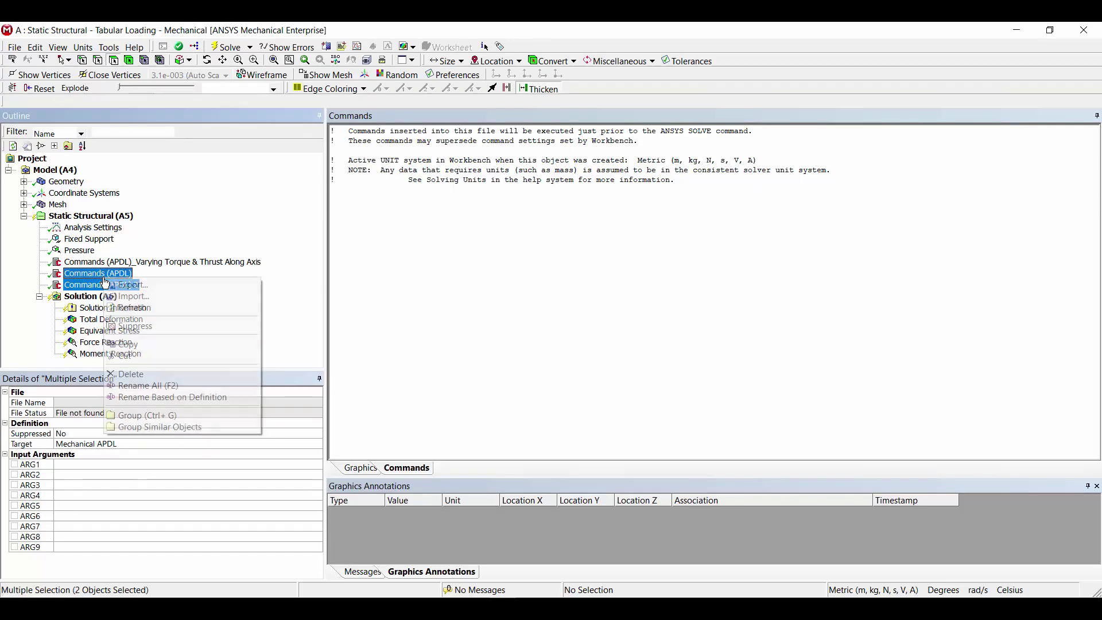
left_click(138, 374)
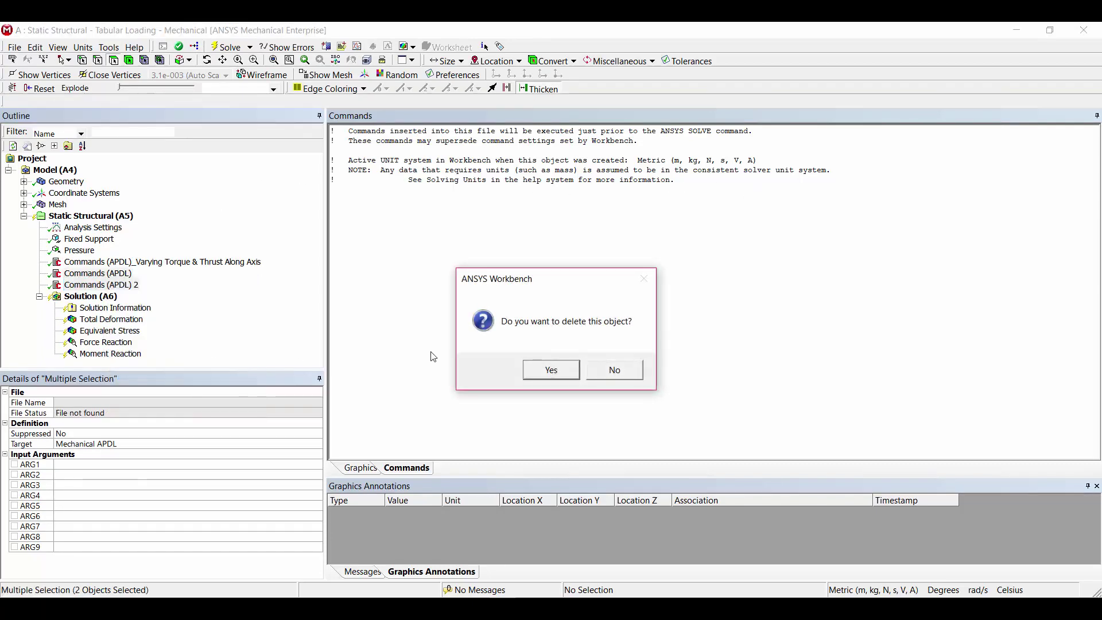
left_click(537, 376)
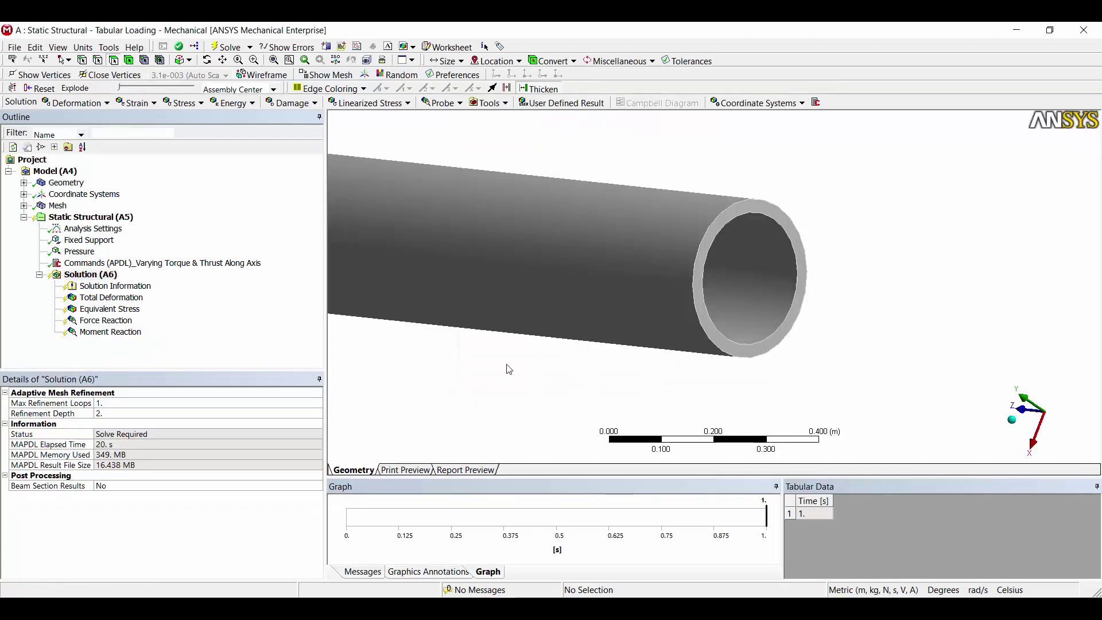
Step: Restore U.S. Customary units and bring the torque-and-thrust command script back into view
left_click(83, 47)
left_click(109, 144)
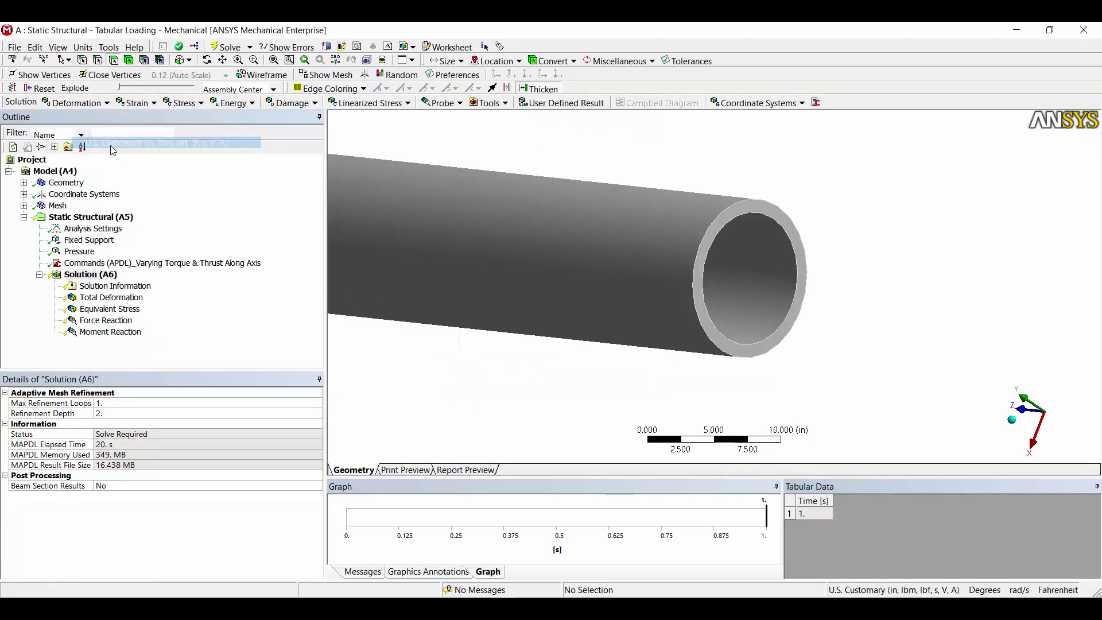
left_click(178, 263)
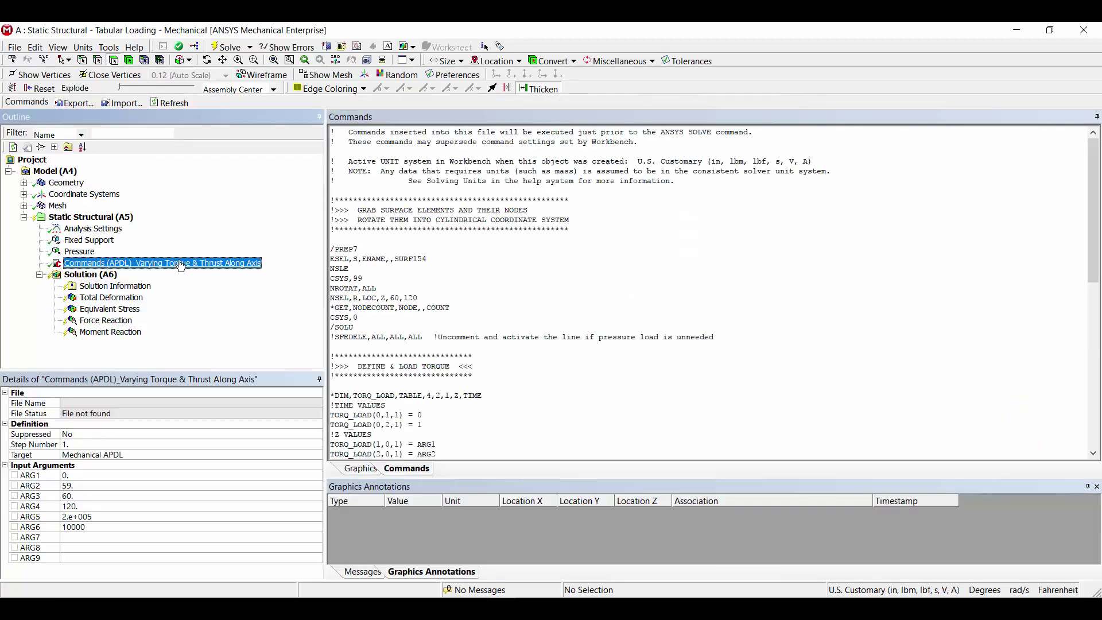
left_click(509, 278)
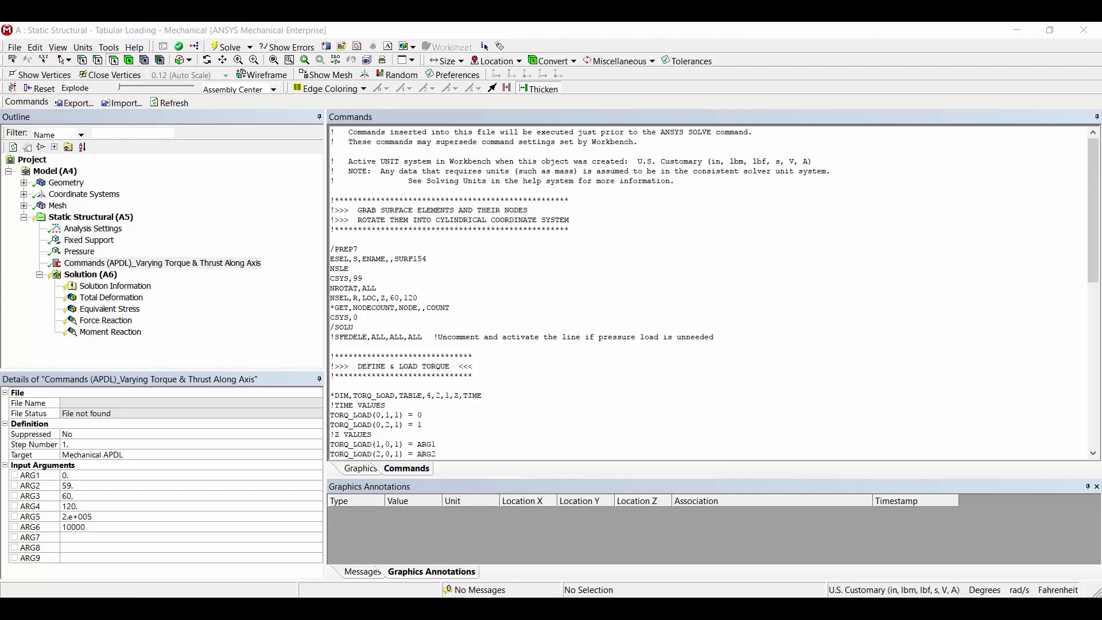
left_click_drag(1101, 344, 649, 111)
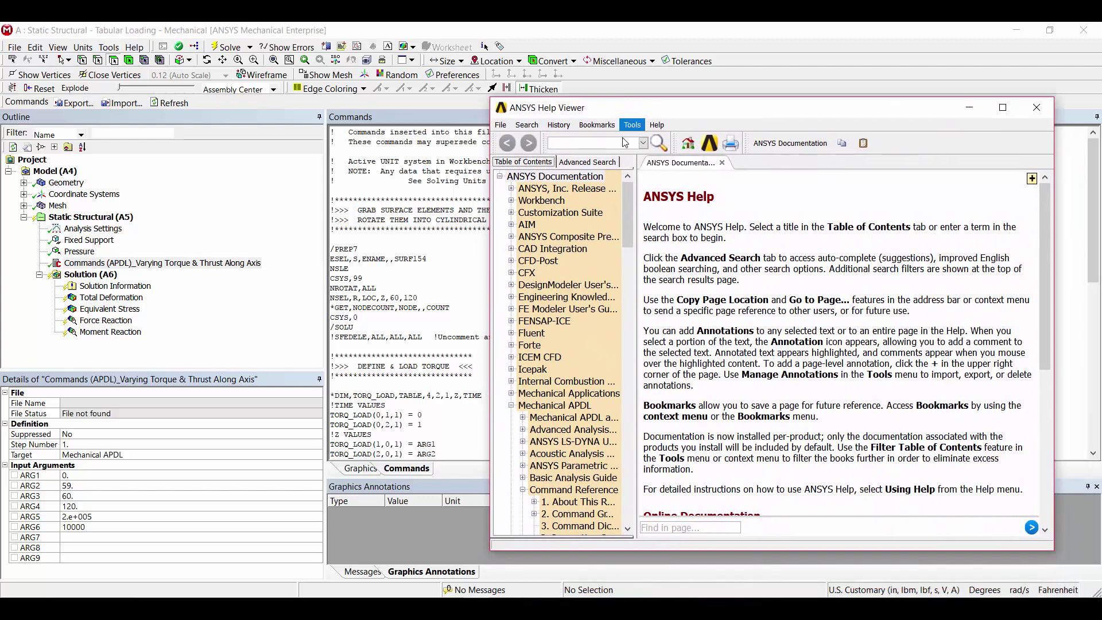
Step: Look up the NSLE command page using a MAPDL-only Command search, then close Help Viewer
left_click(594, 165)
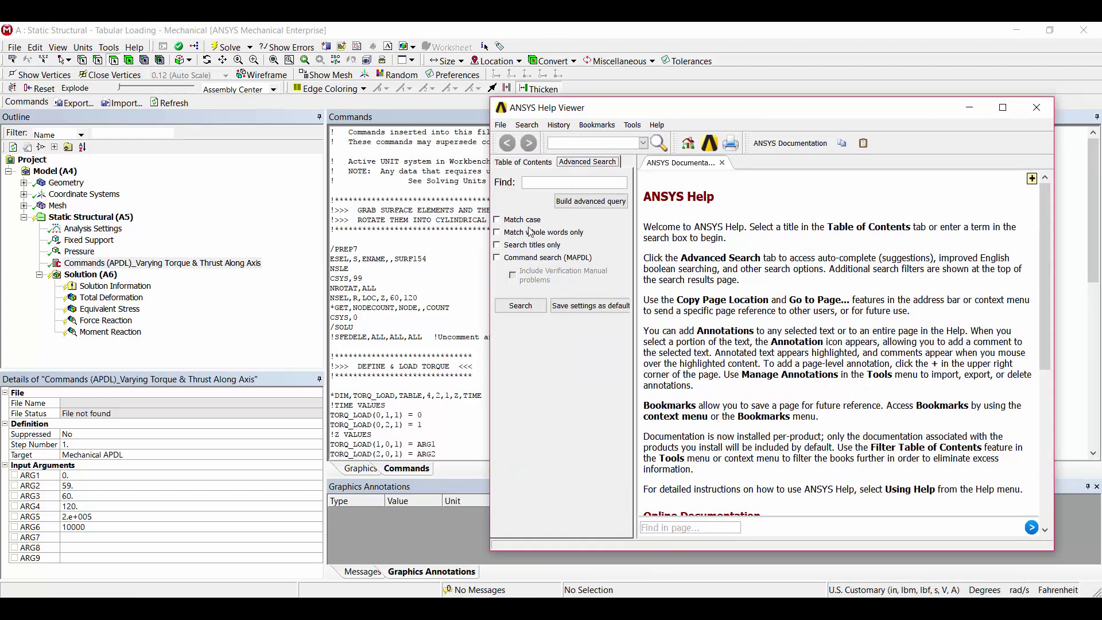
left_click(497, 258)
left_click(562, 182)
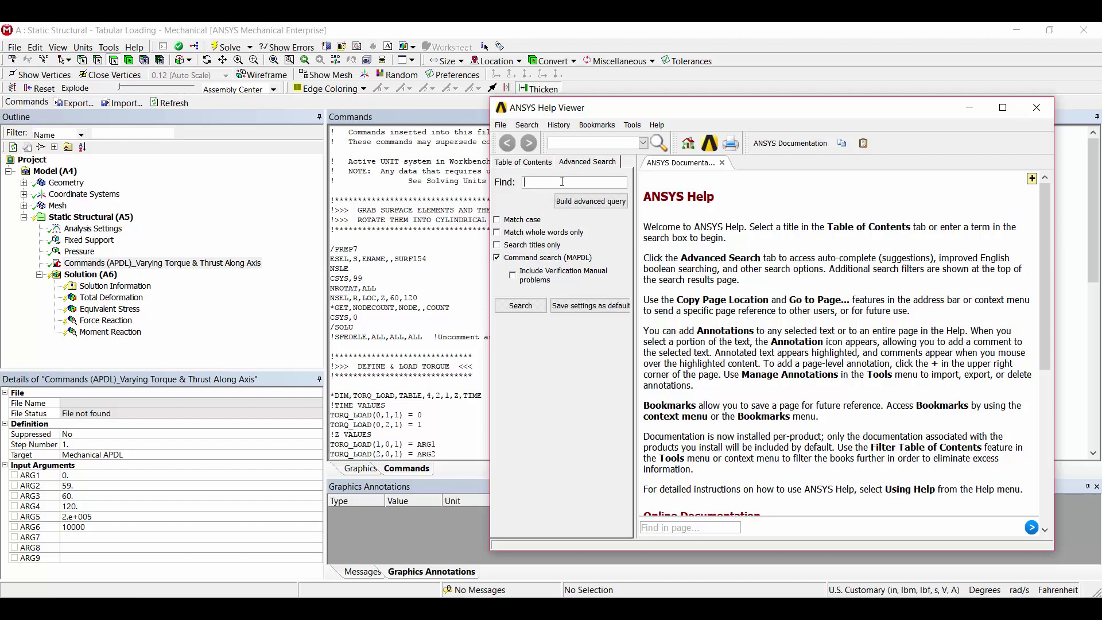
type("nsle")
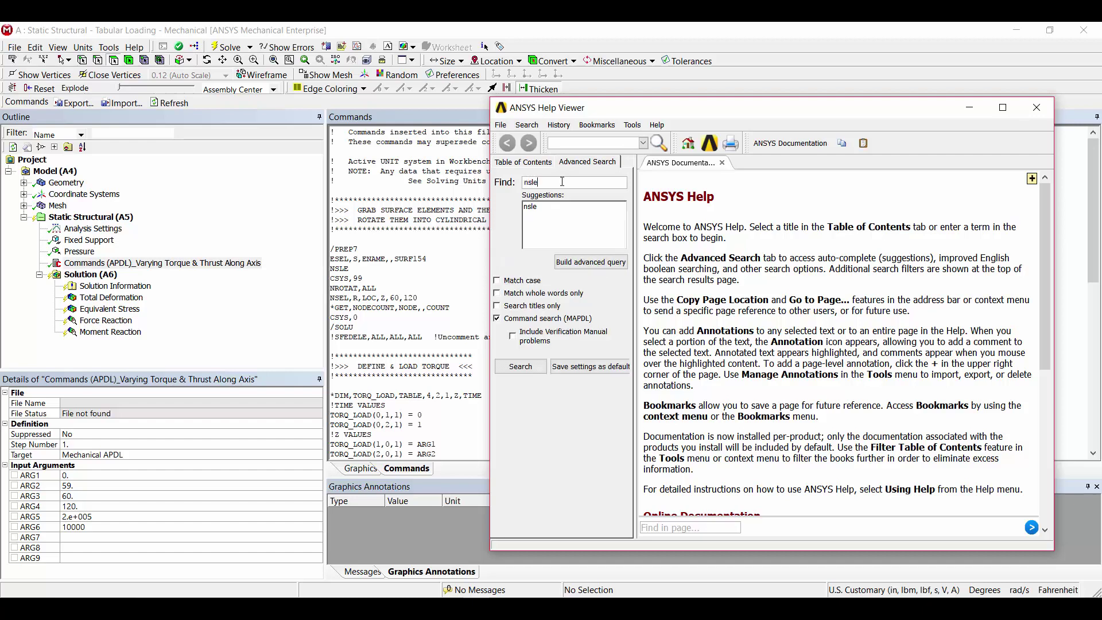
key("Return")
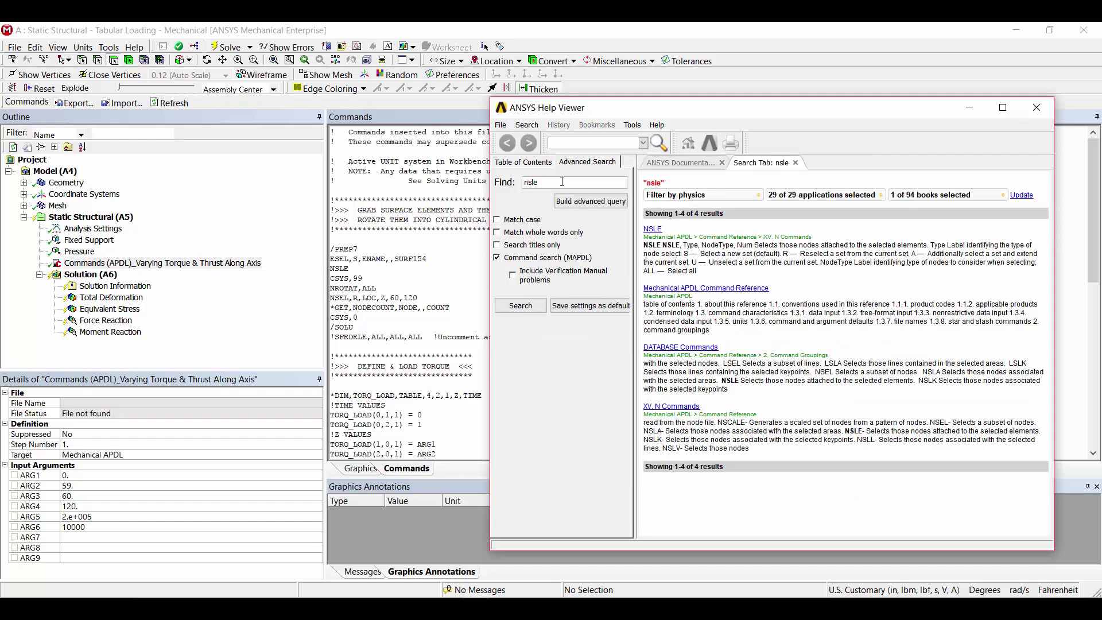
left_click(654, 229)
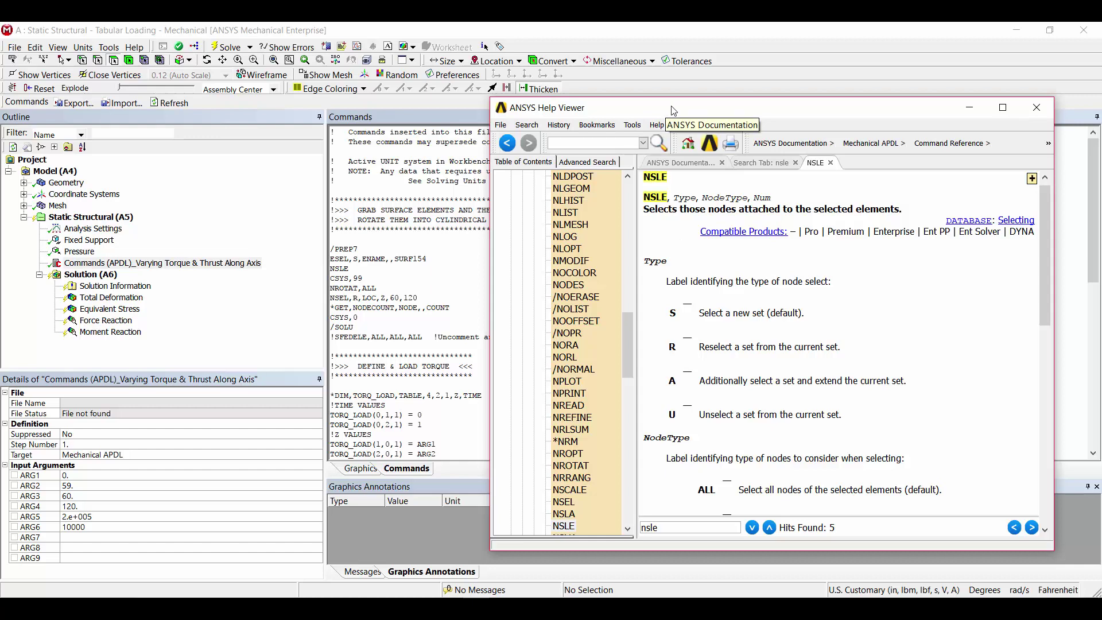
key("alt+F4")
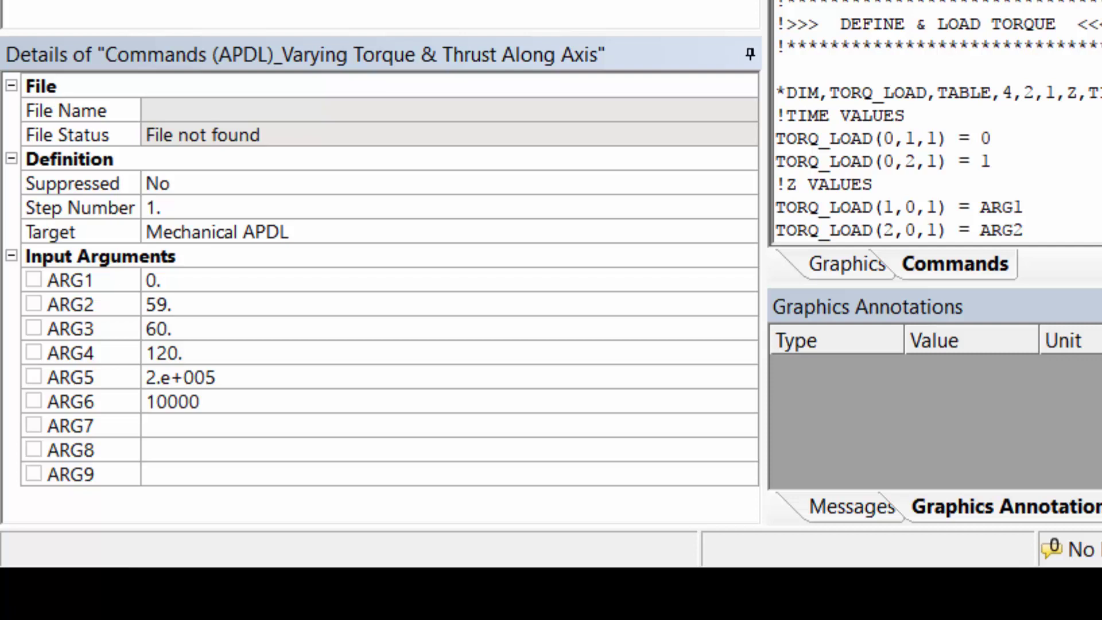
left_click_drag(222, 344, 877, 242)
mouse_move(656, 225)
left_mouse_down()
mouse_move(692, 227)
mouse_move(705, 330)
left_mouse_up()
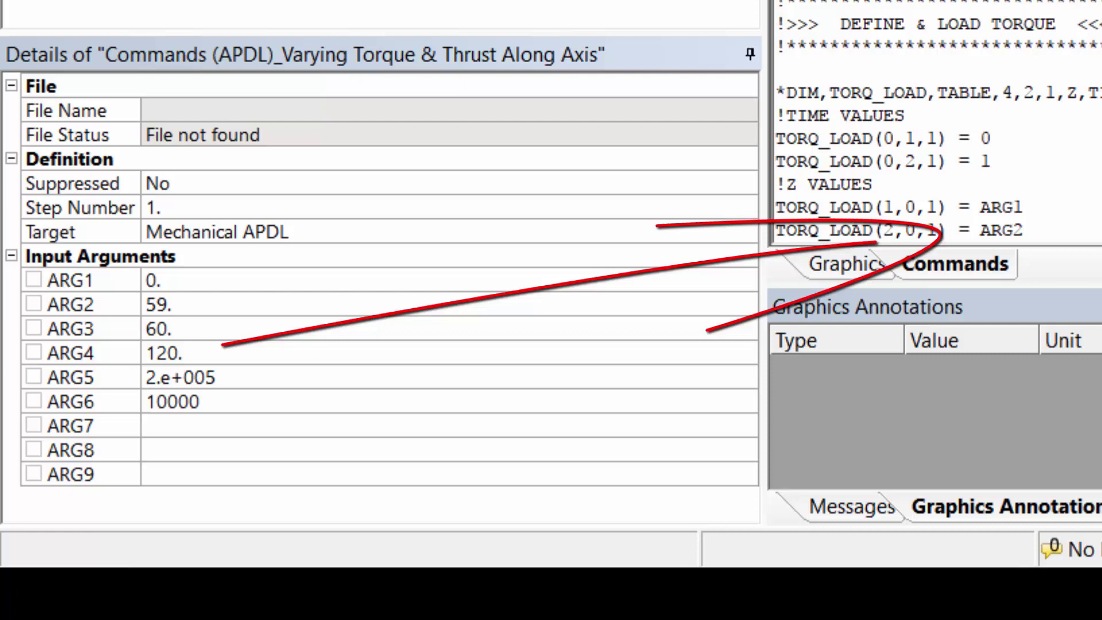